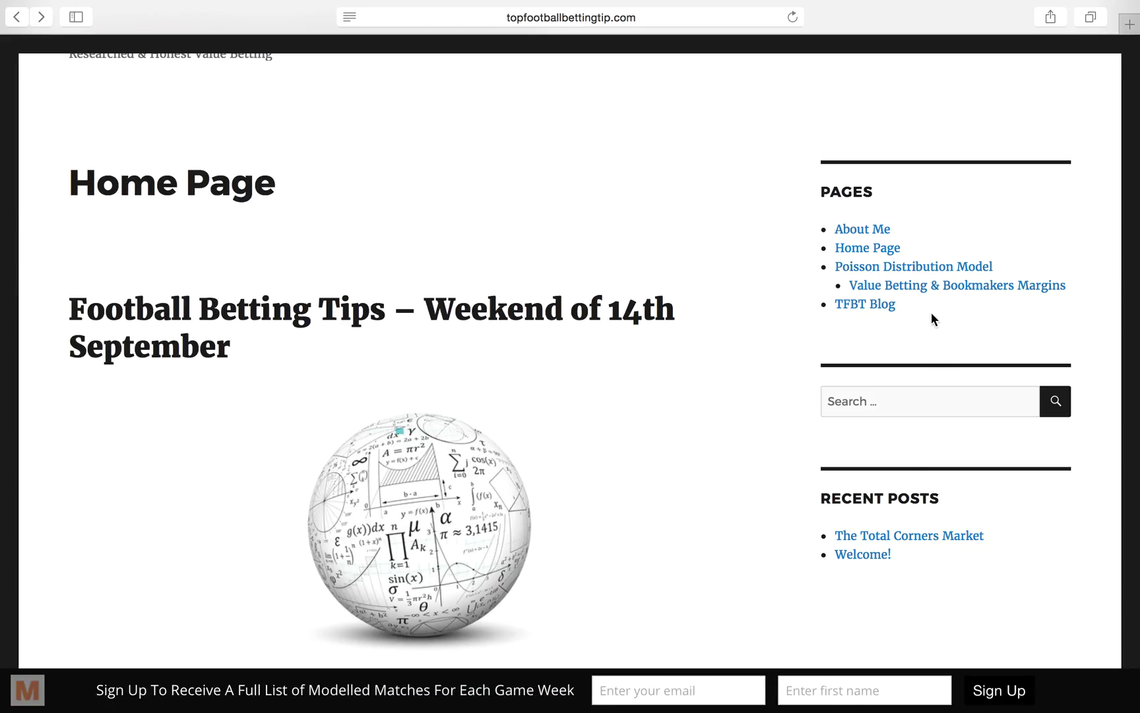
Open the Poisson Distribution Model page from the site's Pages sidebar.
click(915, 266)
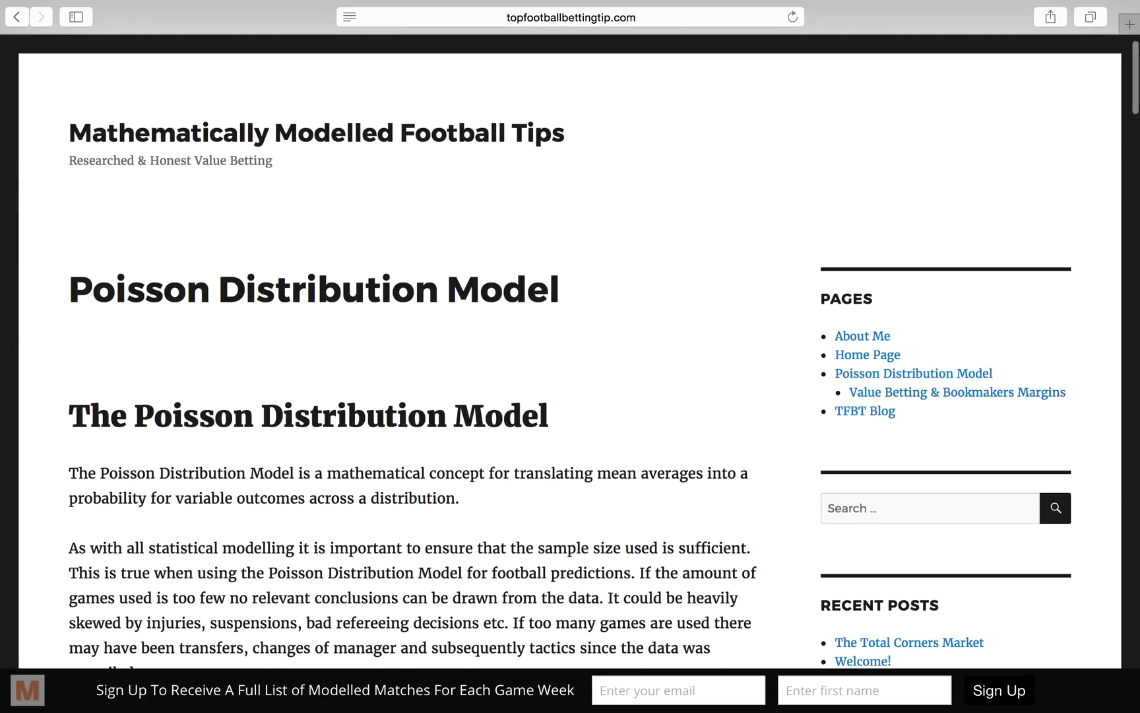
key(Down)
key(Down)
key(Down)
key(Down)
key(Down)
key(Down)
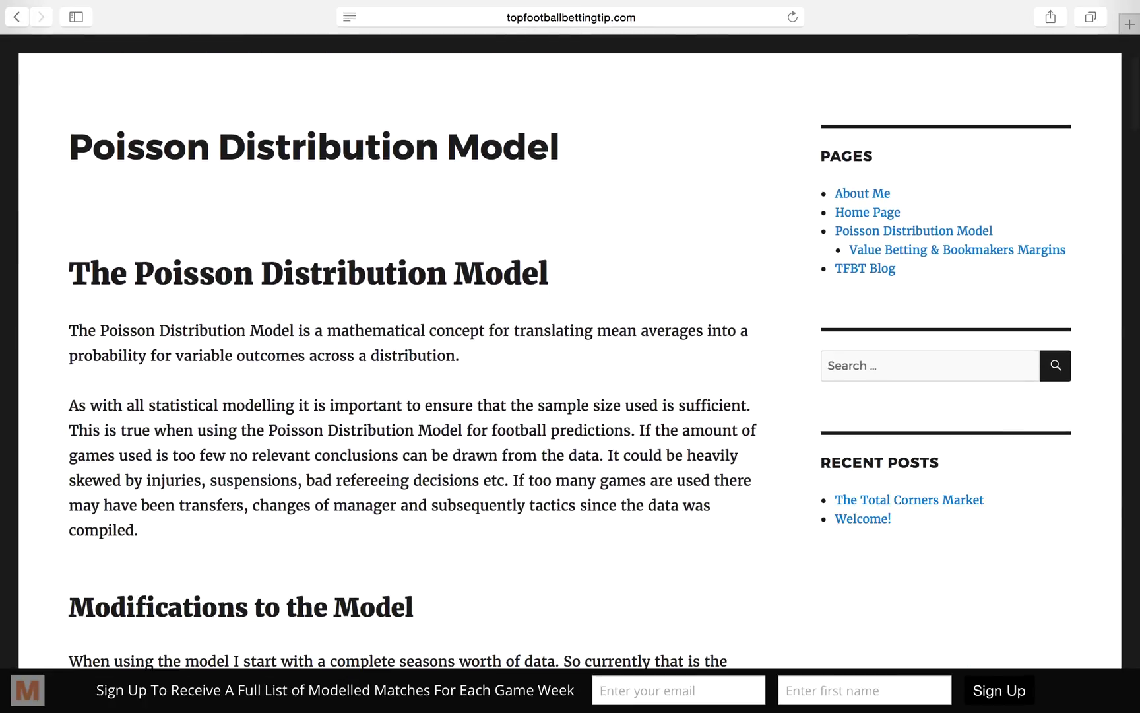
key(Down)
key(Down)
key(Down)
key(Down)
key(Down)
key(Down)
key(Down)
key(Down)
key(Down)
key(Down)
key(Down)
key(Down)
key(Down)
key(Down)
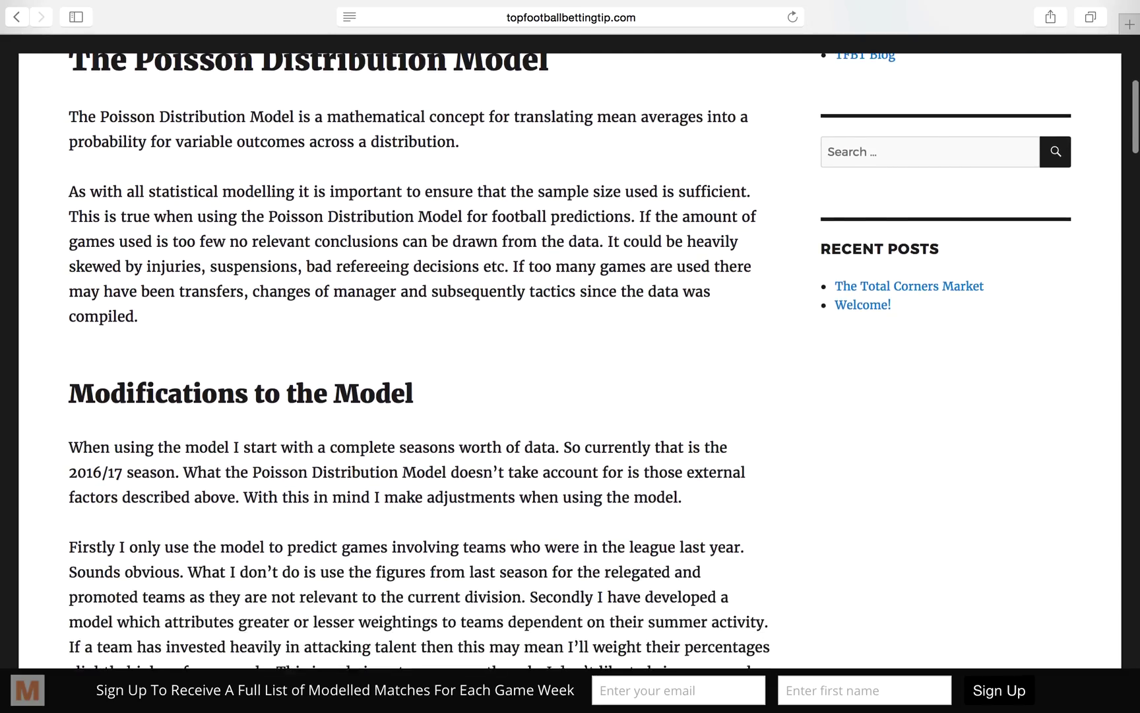
key(Down)
key(Down)
key(Down)
key(Down)
key(Down)
key(Down)
key(Down)
key(Down)
key(Down)
key(Down)
key(Down)
key(Down)
key(Down)
key(Down)
key(Down)
key(Down)
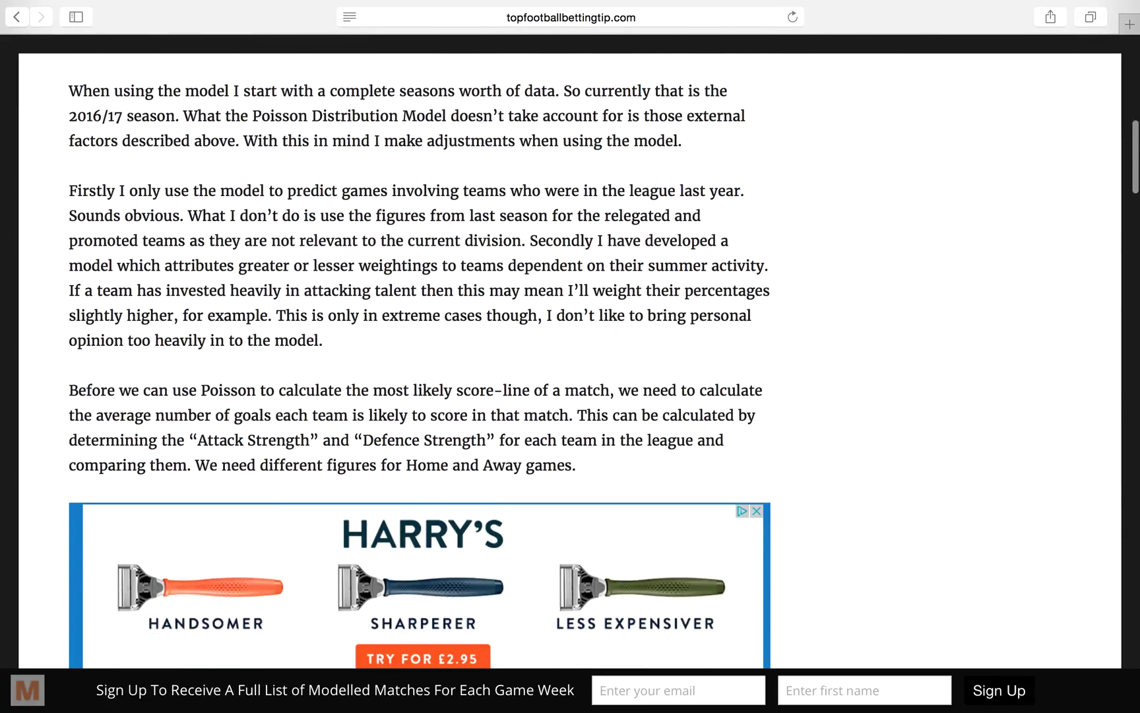
key(Down)
key(Down)
key(Down)
key(Down)
key(Down)
key(Down)
key(Down)
key(Down)
key(Down)
key(Down)
key(Down)
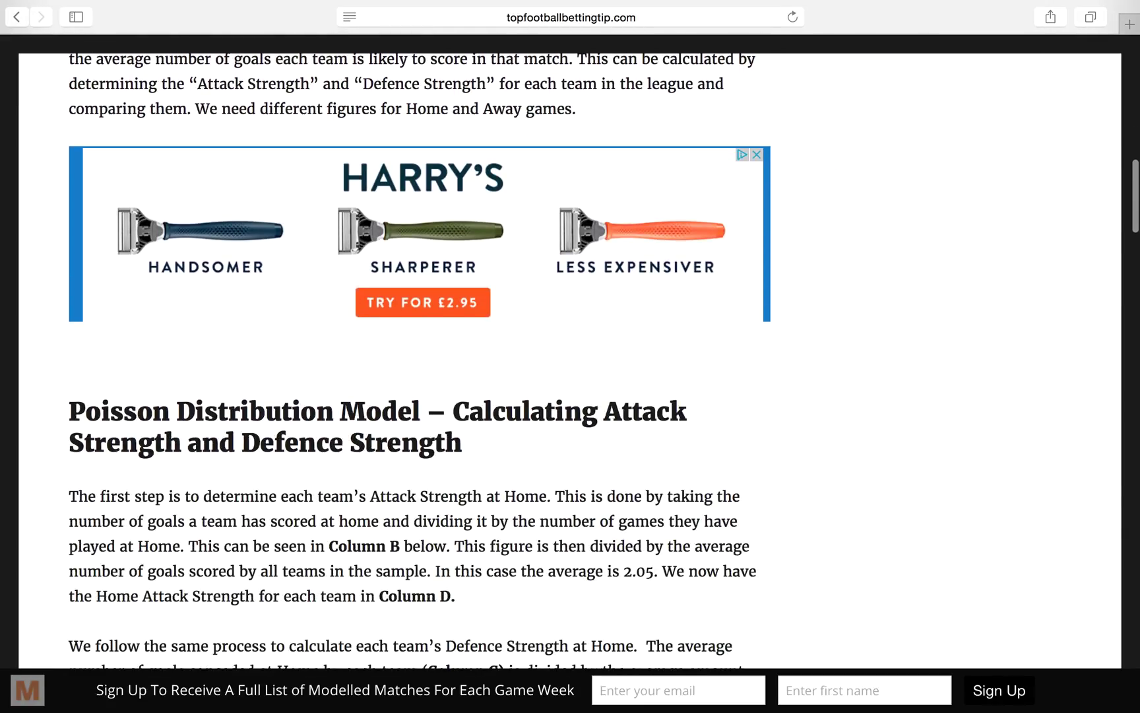
key(Down)
key(Down)
key(Down)
key(Down)
key(Down)
key(Down)
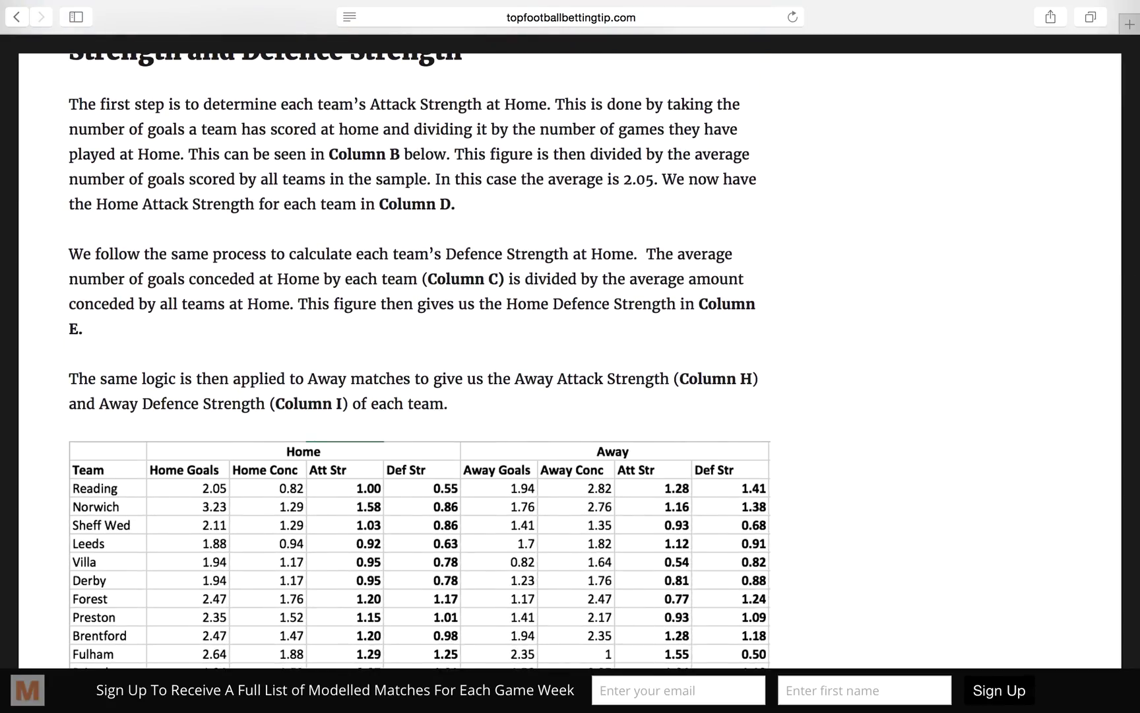
key(Down)
key(Down)
key(Down)
key(Down)
key(Down)
key(Down)
key(Down)
key(Down)
key(Down)
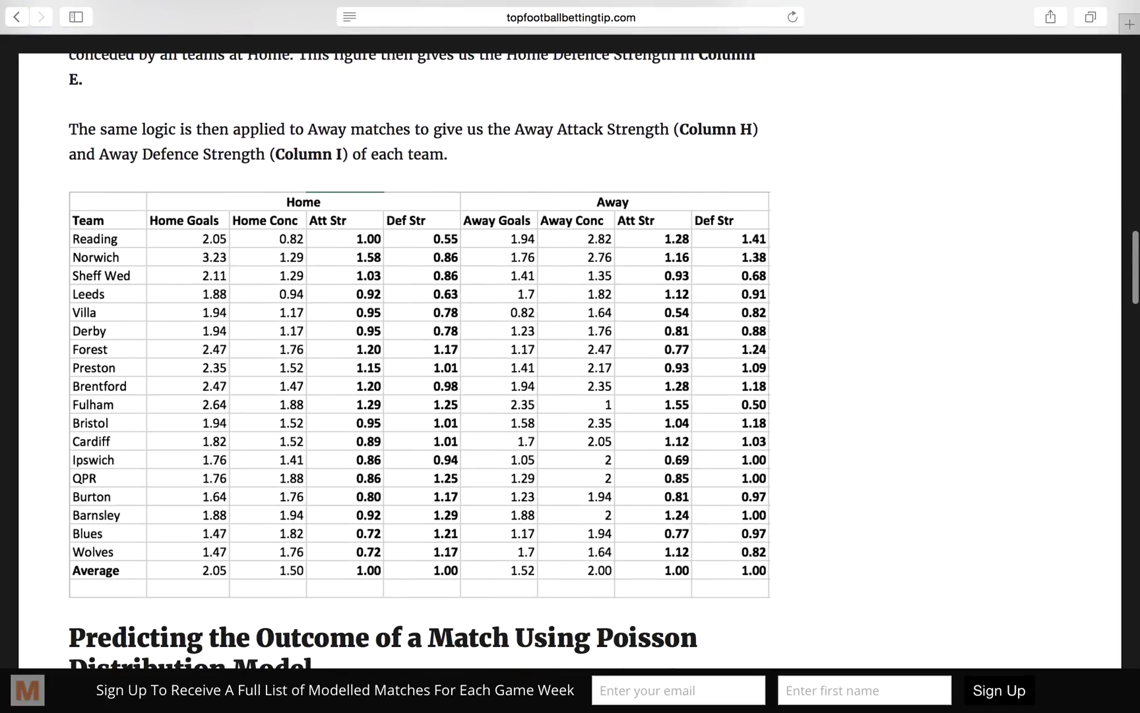
key(Down)
key(Down)
key(Down)
key(Down)
key(Down)
key(Down)
key(Down)
key(Down)
key(Down)
key(Down)
key(Down)
key(Down)
key(Down)
key(Down)
key(Down)
key(Down)
key(Down)
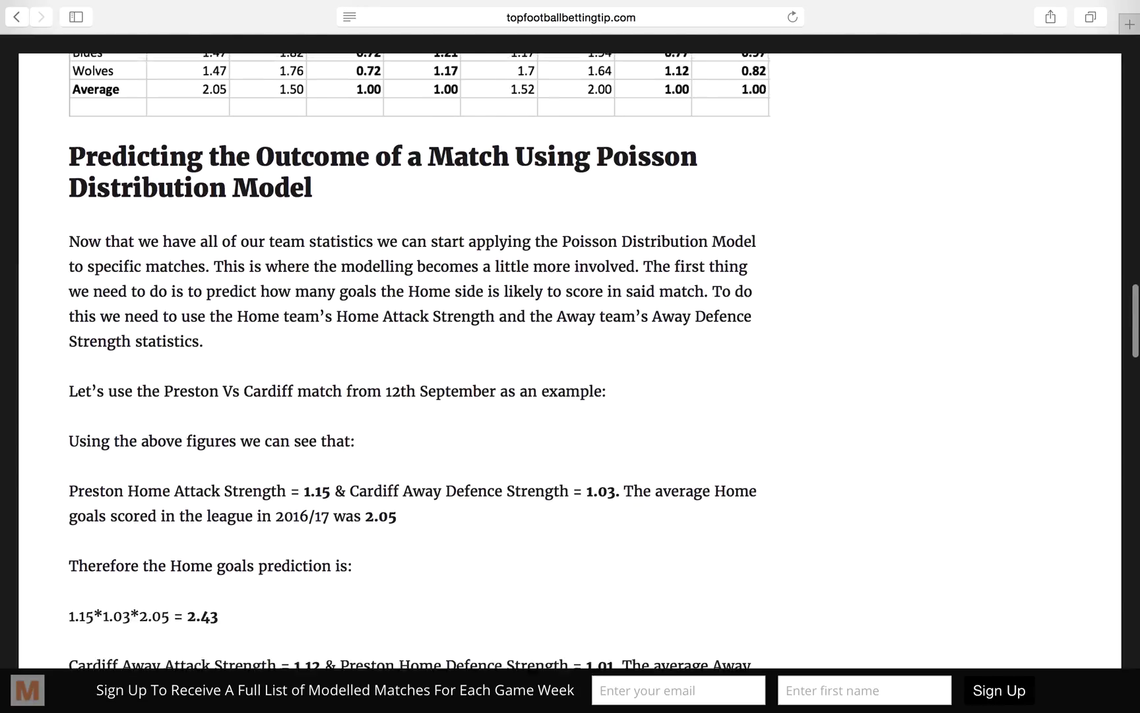
key(Down)
key(Down)
key(Down)
key(Down)
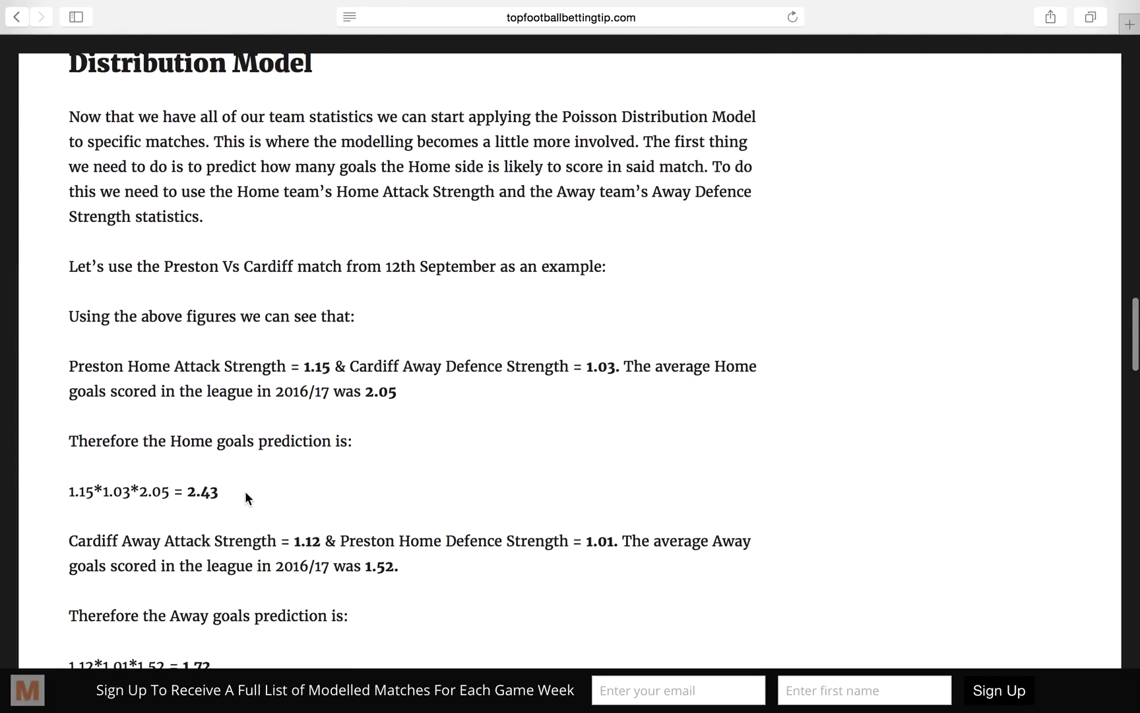
drag(245, 491, 68, 491)
key(Down)
key(Down)
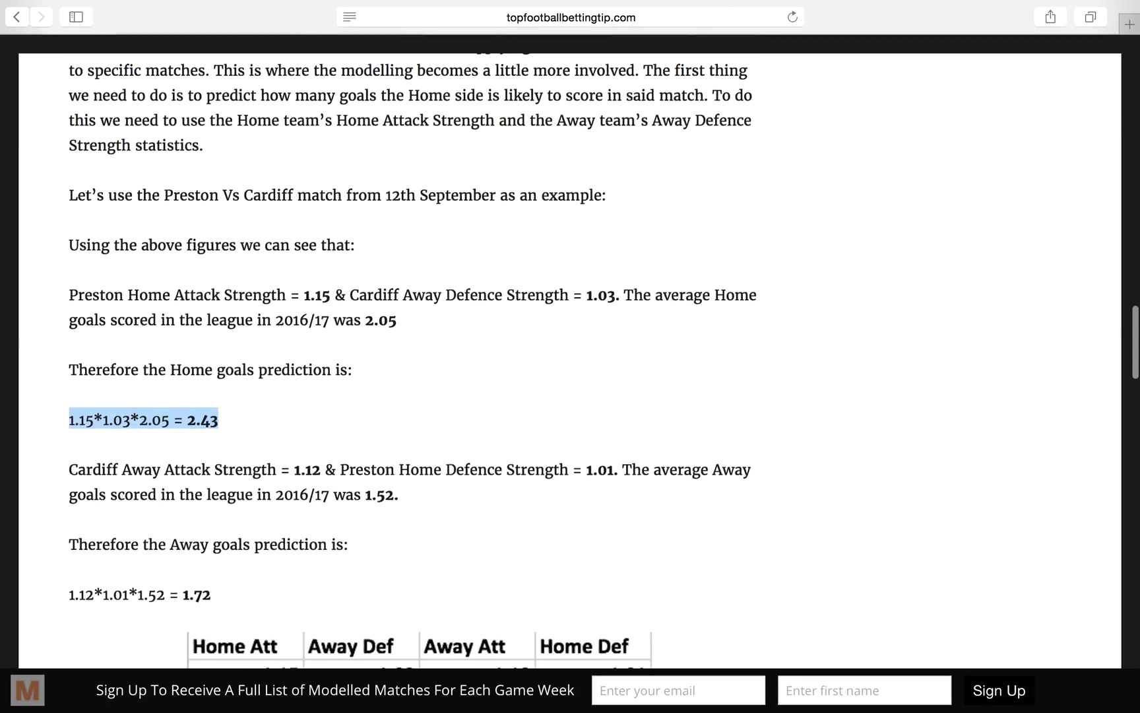
key(Down)
key(Down)
key(Down)
key(Down)
key(Down)
key(Down)
key(Down)
key(Down)
key(Down)
key(Down)
key(Down)
key(Down)
key(Down)
key(Down)
key(Down)
key(Down)
key(Down)
key(Down)
key(Down)
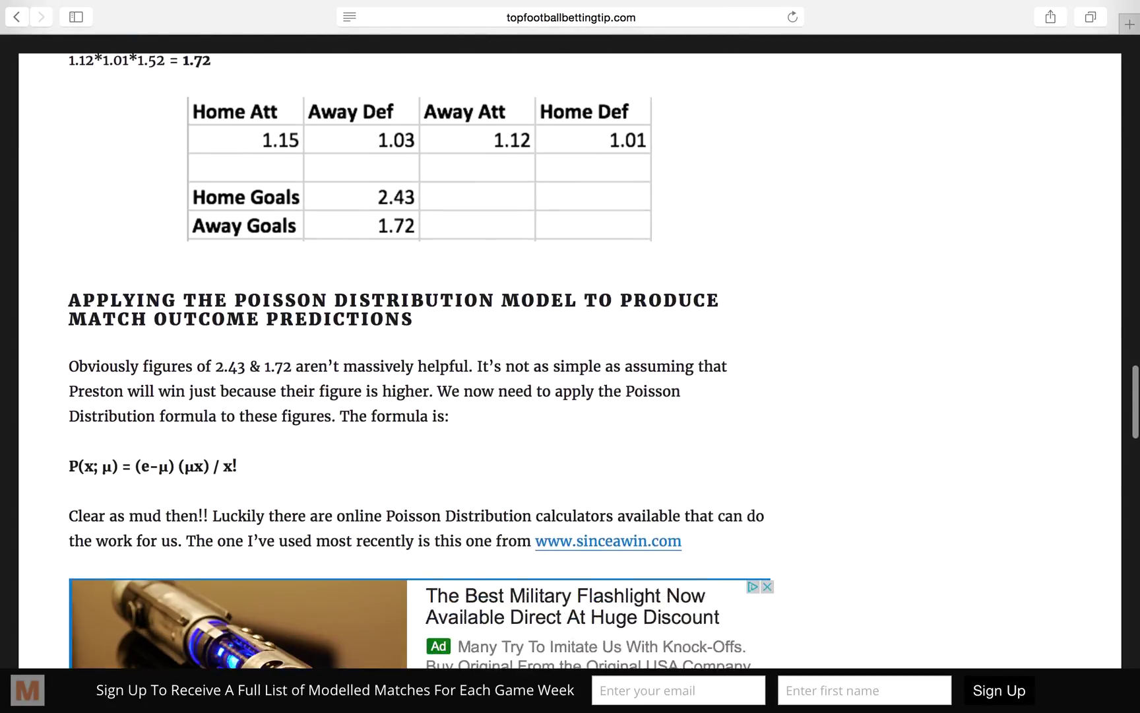
key(Down)
key(Down)
key(Down)
key(Down)
key(Down)
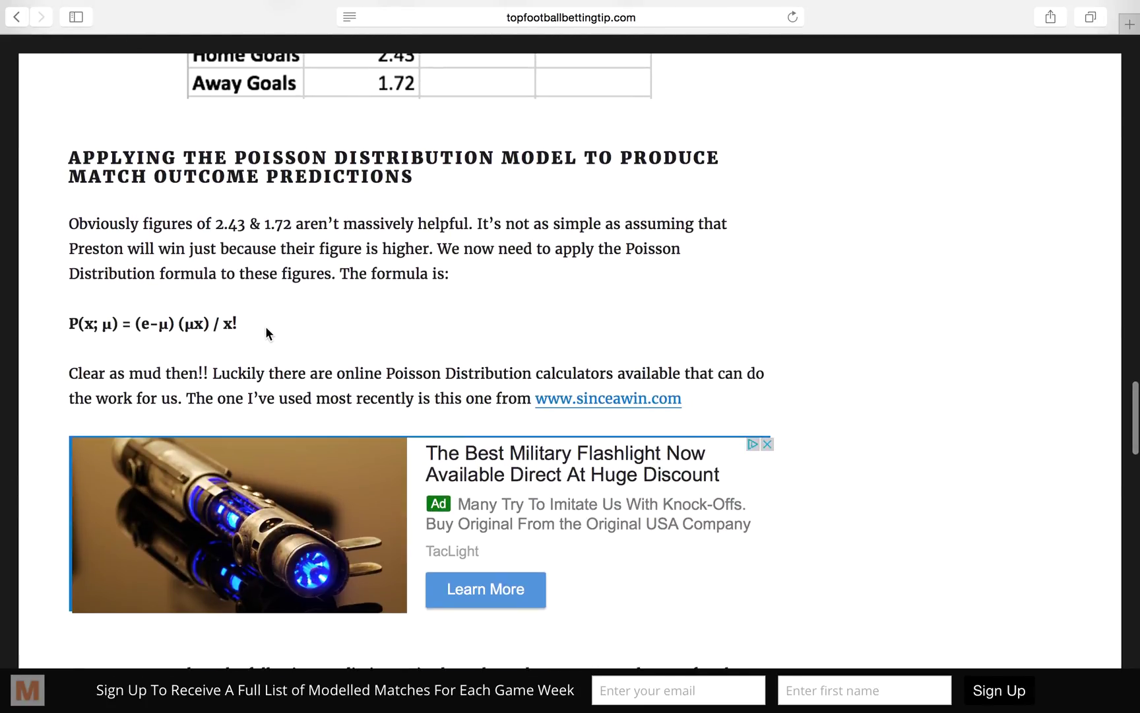
drag(237, 323, 55, 327)
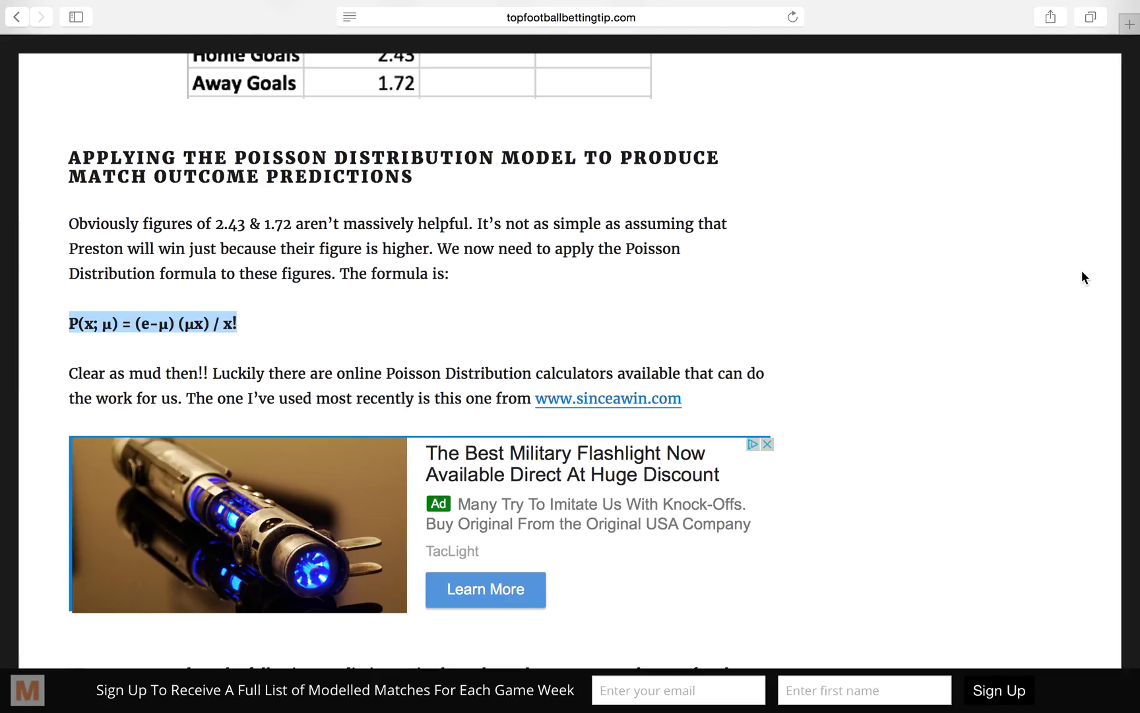
key(Down)
key(Down)
key(Down)
key(Down)
key(Down)
key(Down)
key(Down)
key(Down)
key(Down)
key(Down)
key(Down)
key(Down)
key(Down)
key(Down)
key(Down)
key(Down)
key(Down)
key(Down)
key(Down)
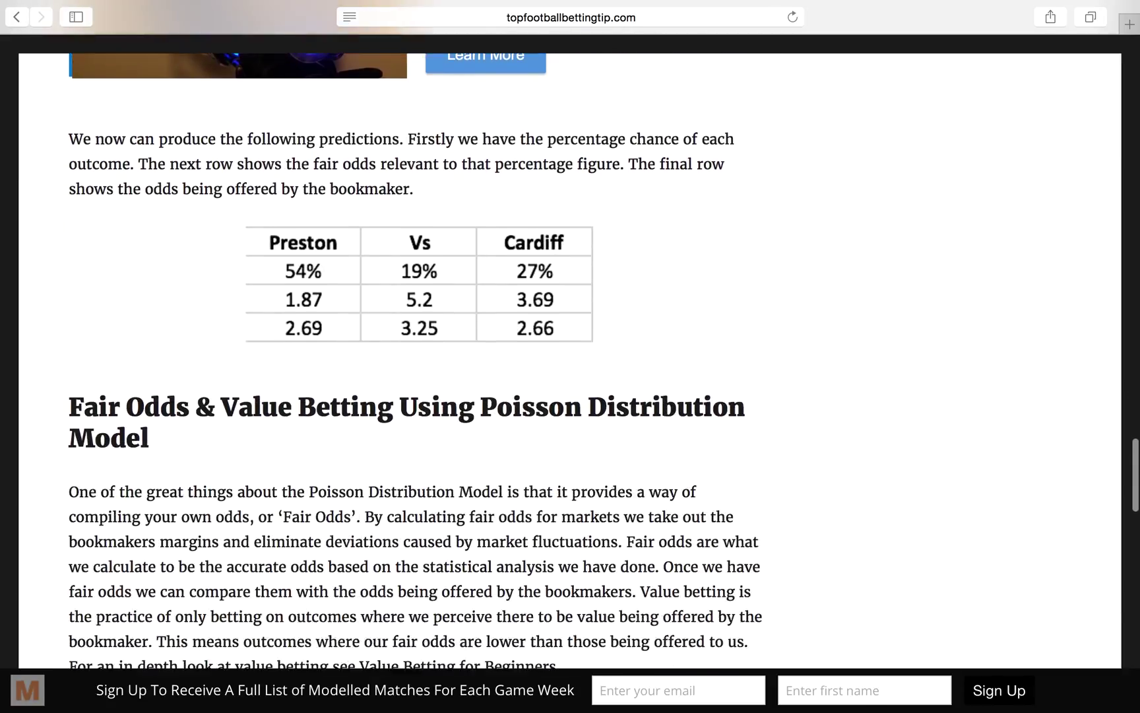
key(Down)
key(Down)
key(Down)
key(Down)
key(Down)
key(Down)
key(Down)
key(Down)
key(Down)
key(Down)
key(Down)
key(Down)
key(Down)
key(Down)
key(Down)
key(Down)
key(Down)
key(Down)
key(Down)
key(Down)
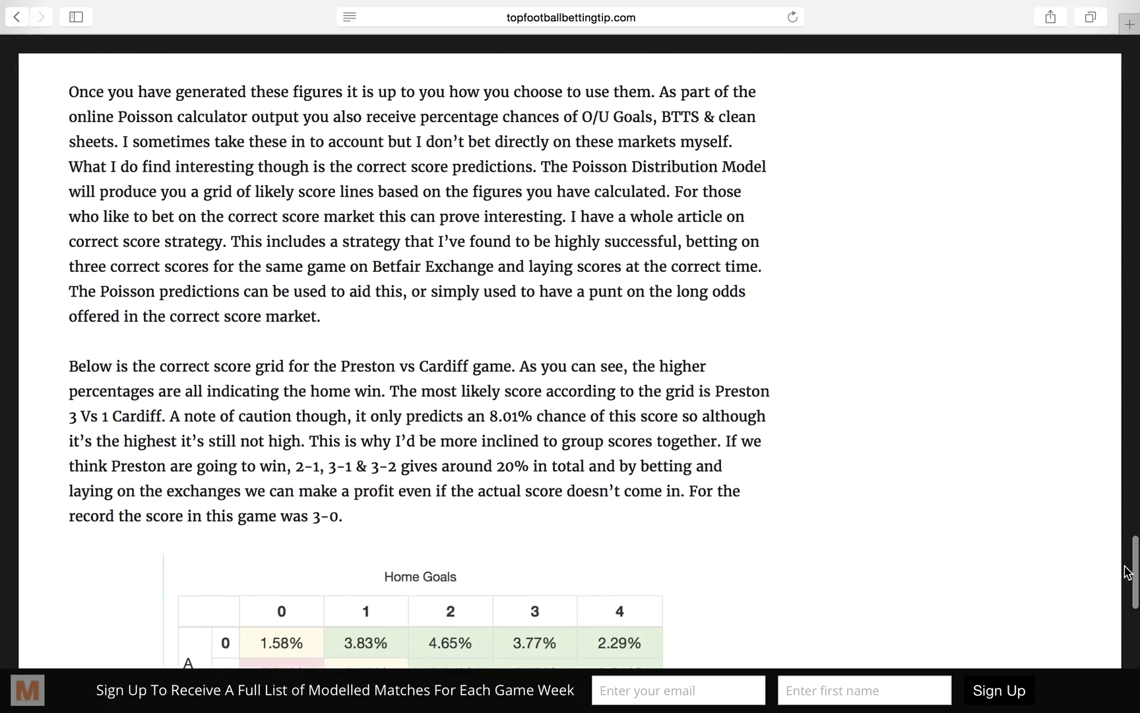
key(Down)
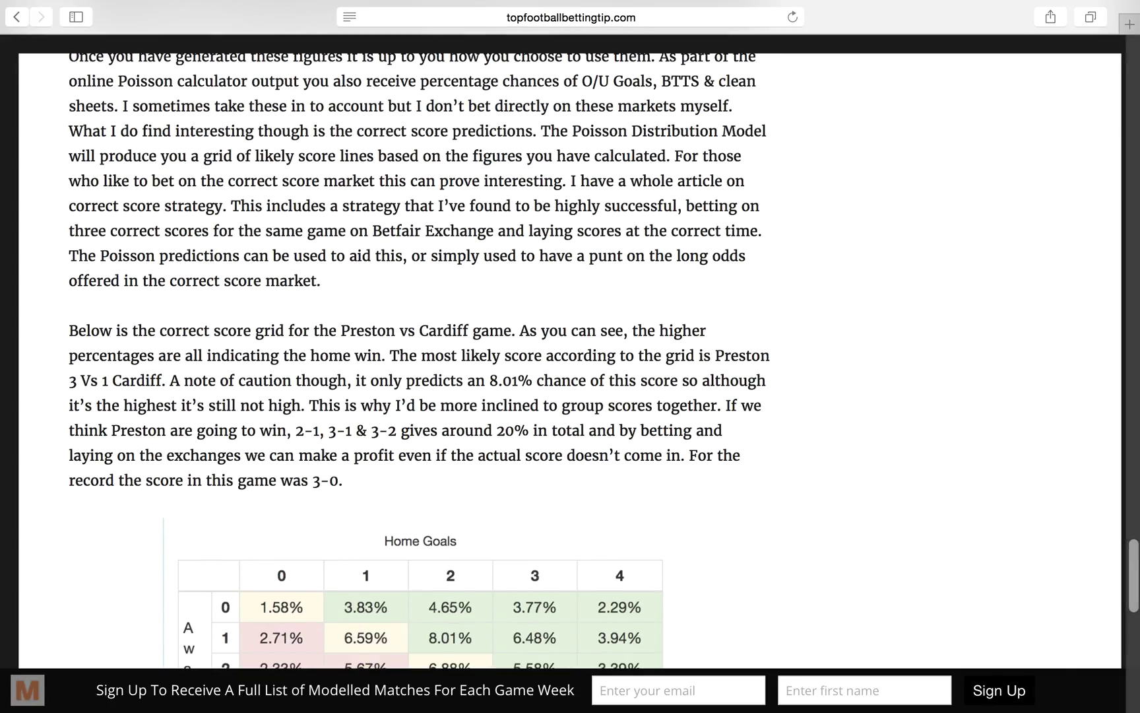
scroll(1133, 563, down, 1)
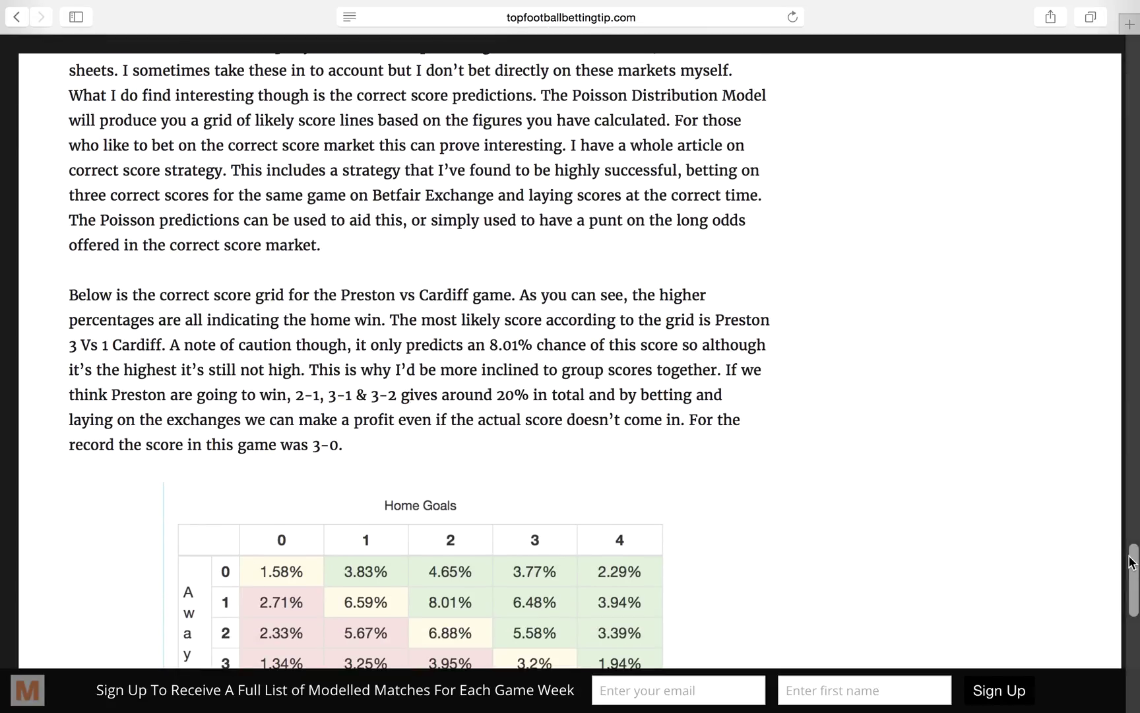
drag(1132, 563, 1104, 48)
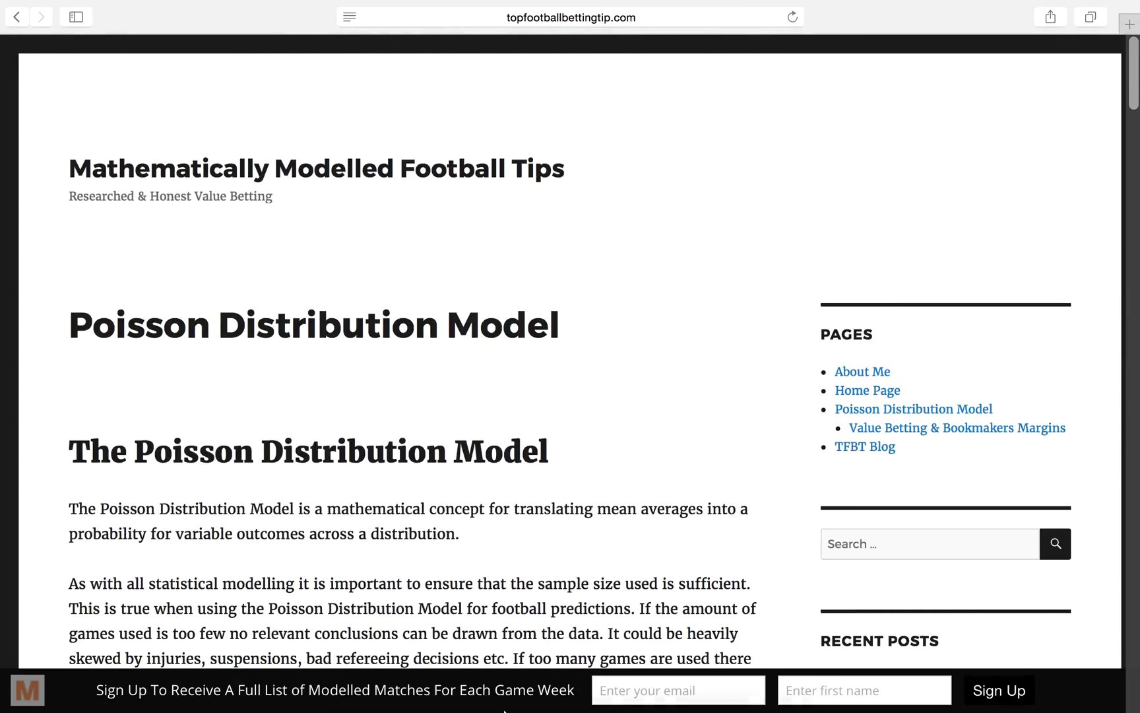
Switch to the Poisson Championship workbook and review its Team, Att Str and Def Str headings.
mouse_move(474, 710)
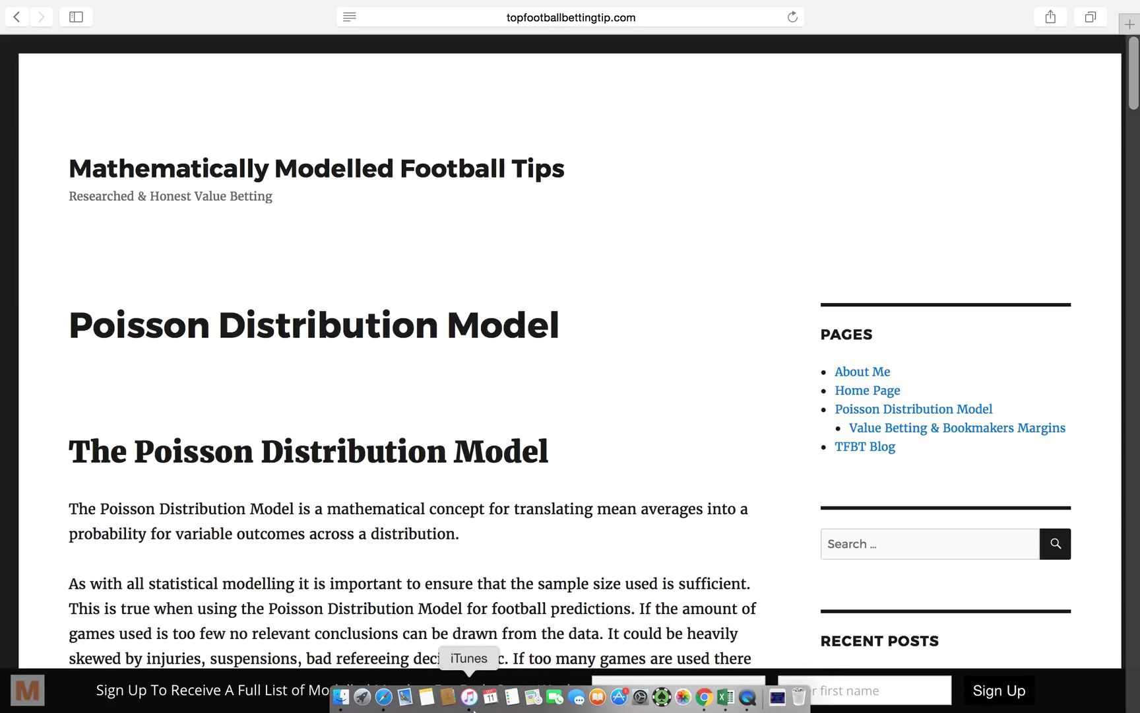
click(725, 699)
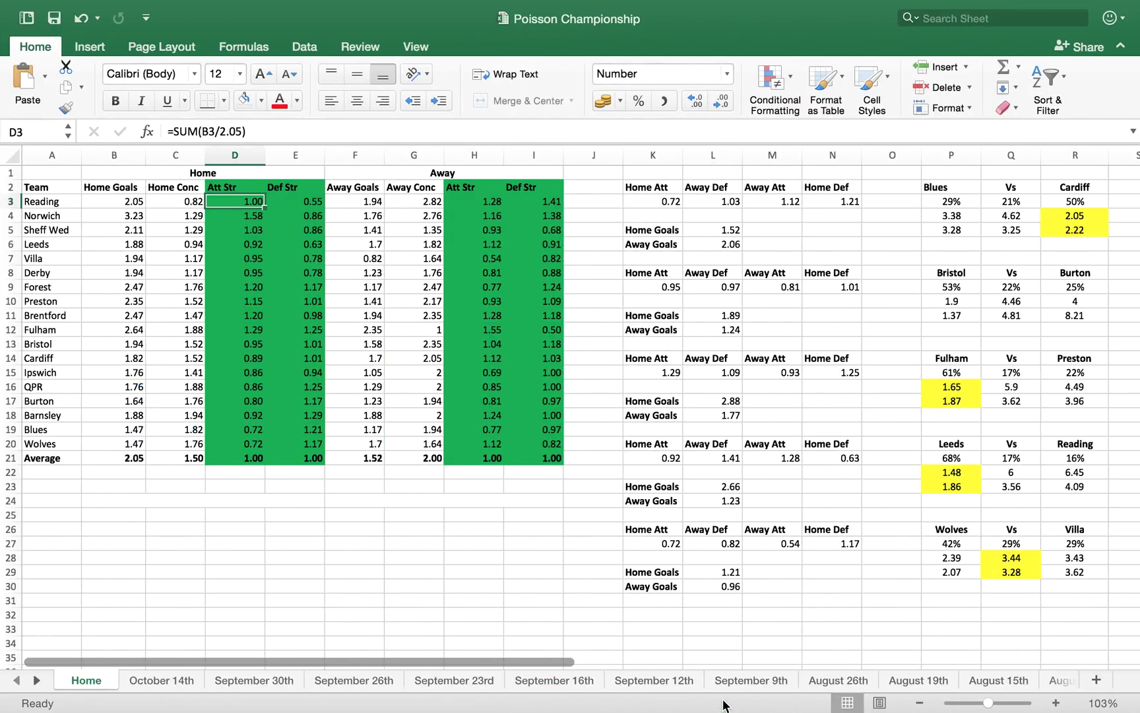
key(Up)
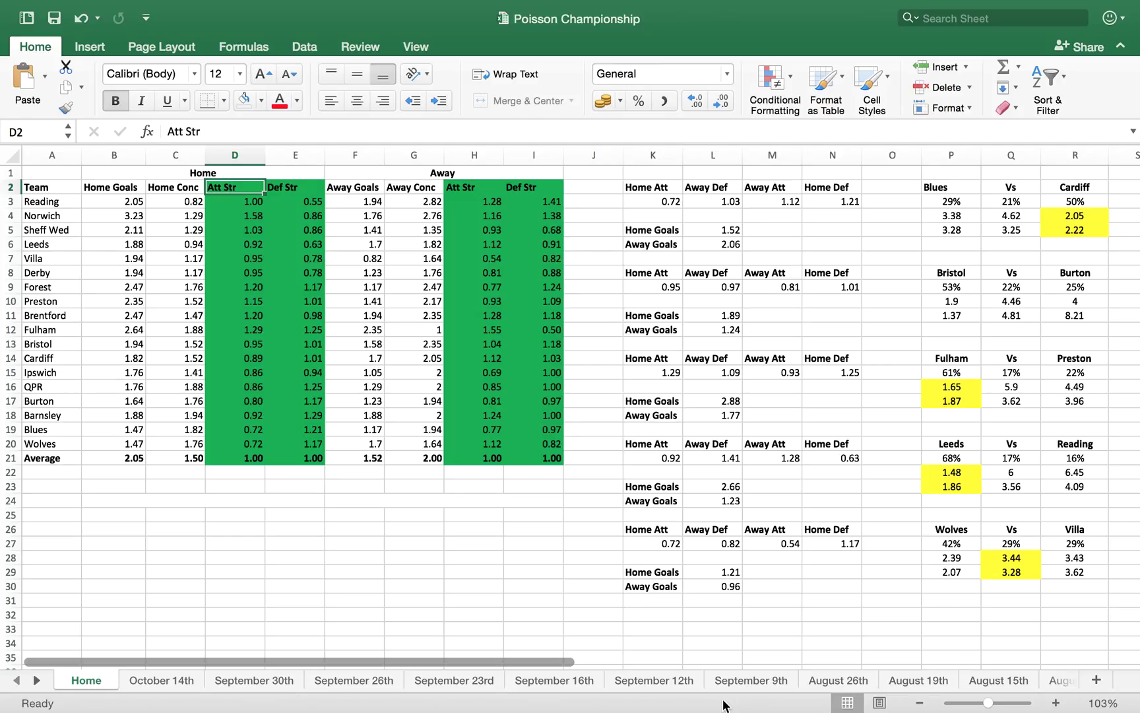
key(Left)
key(Left)
key(Left)
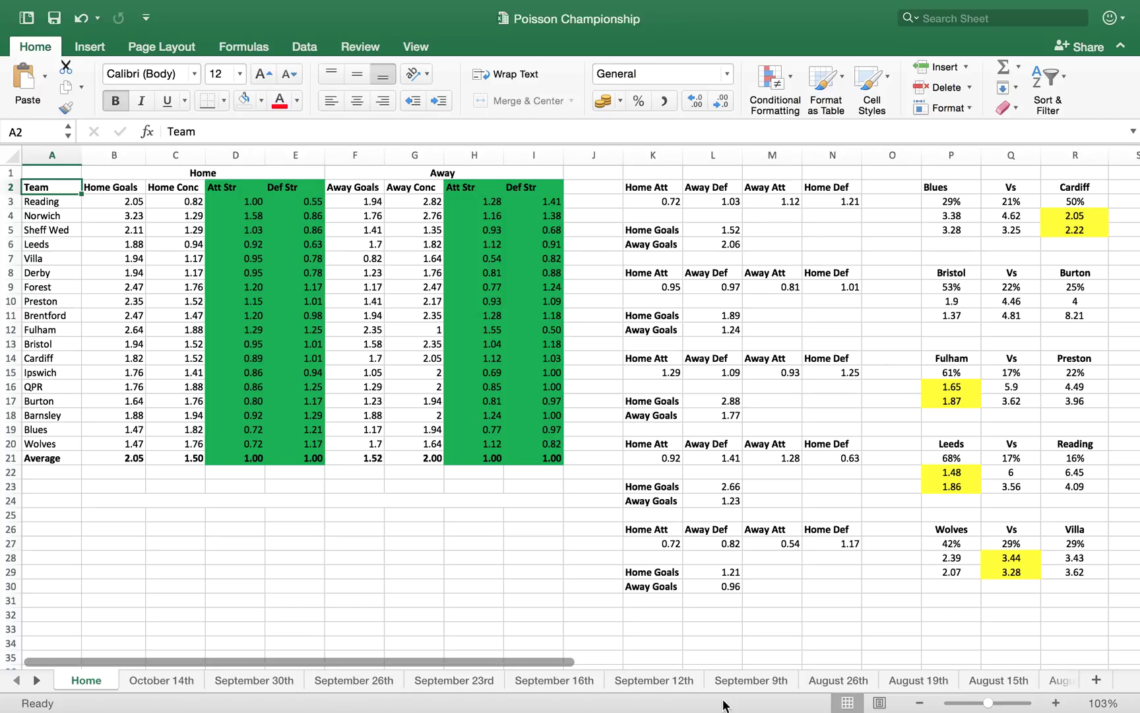
key(Right)
key(Right)
key(Right)
key(Right)
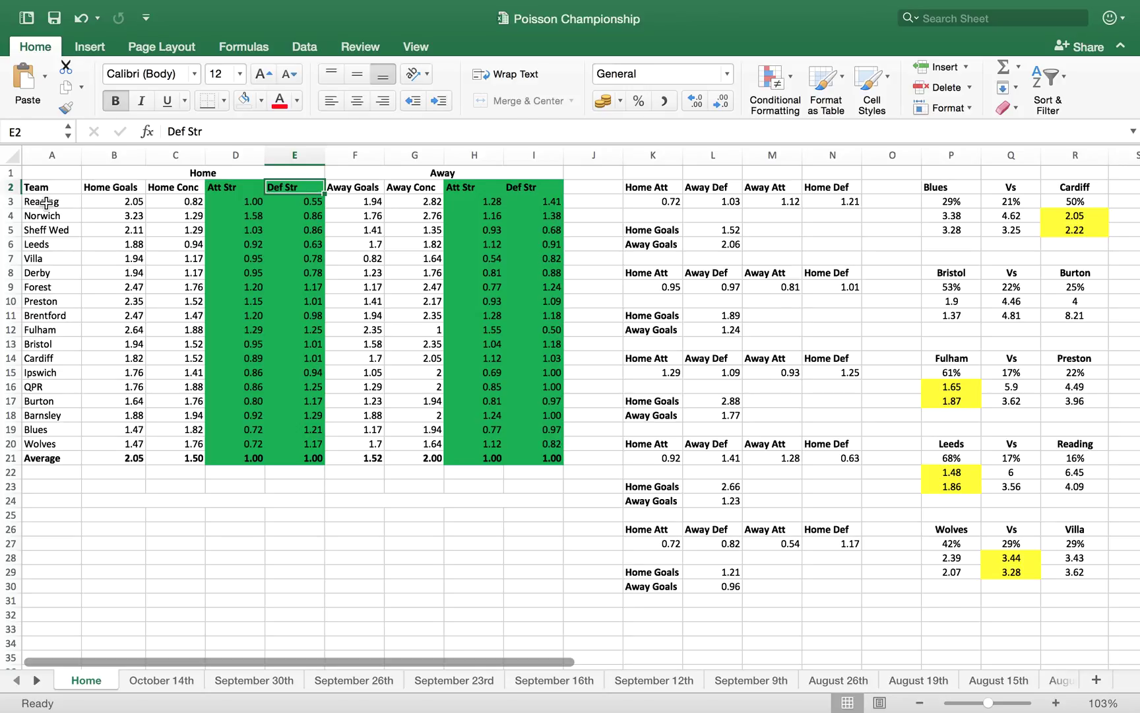
click(118, 204)
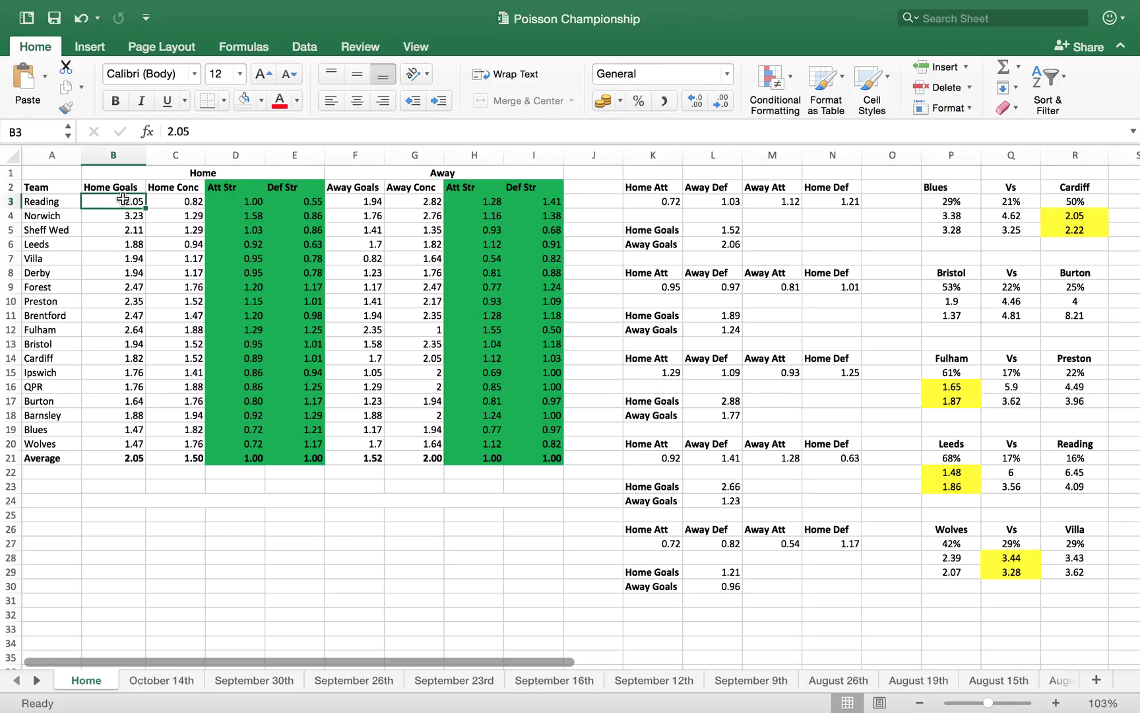
click(183, 202)
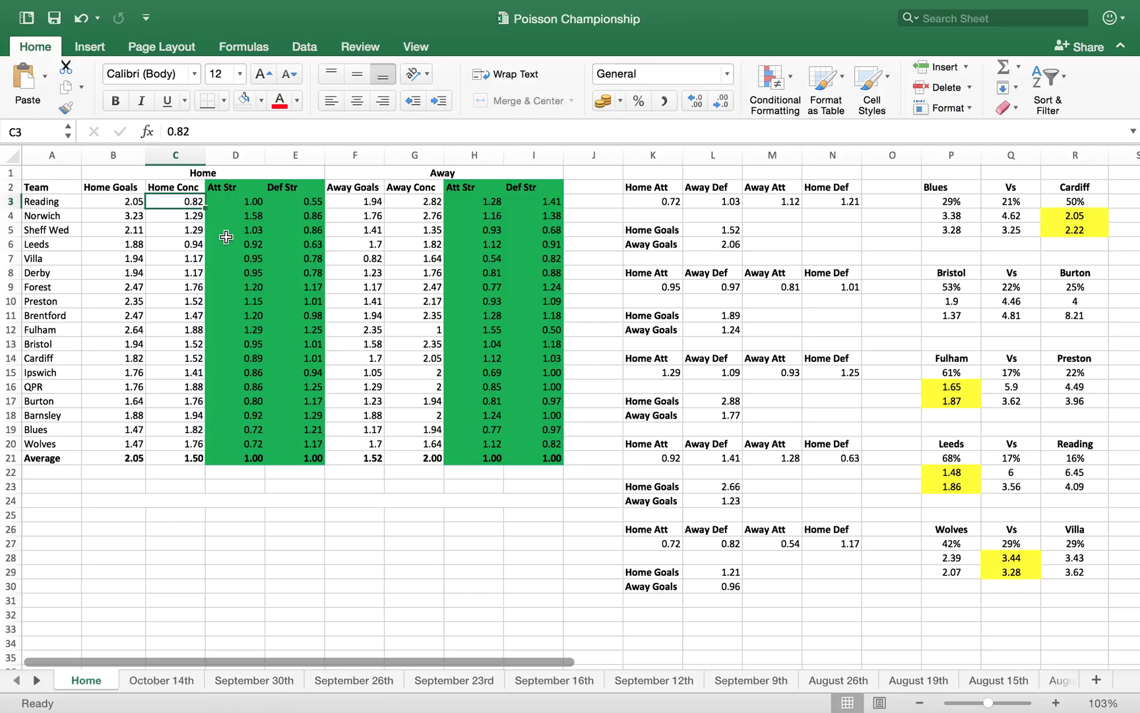
click(254, 202)
click(297, 204)
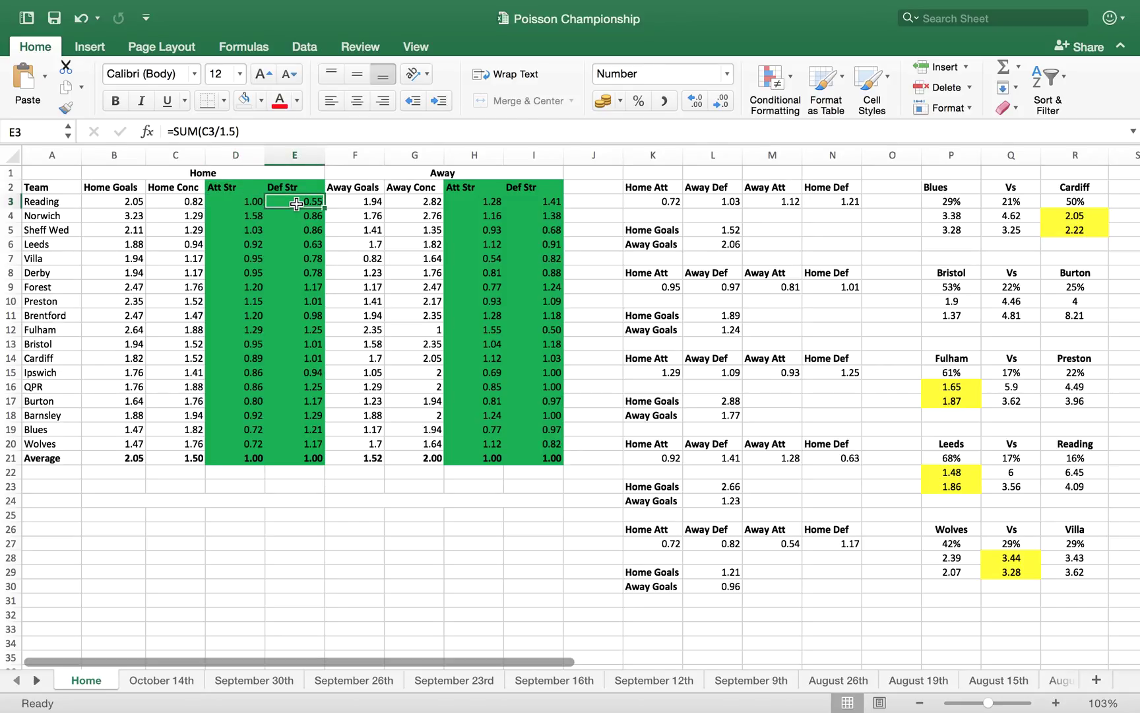
click(250, 202)
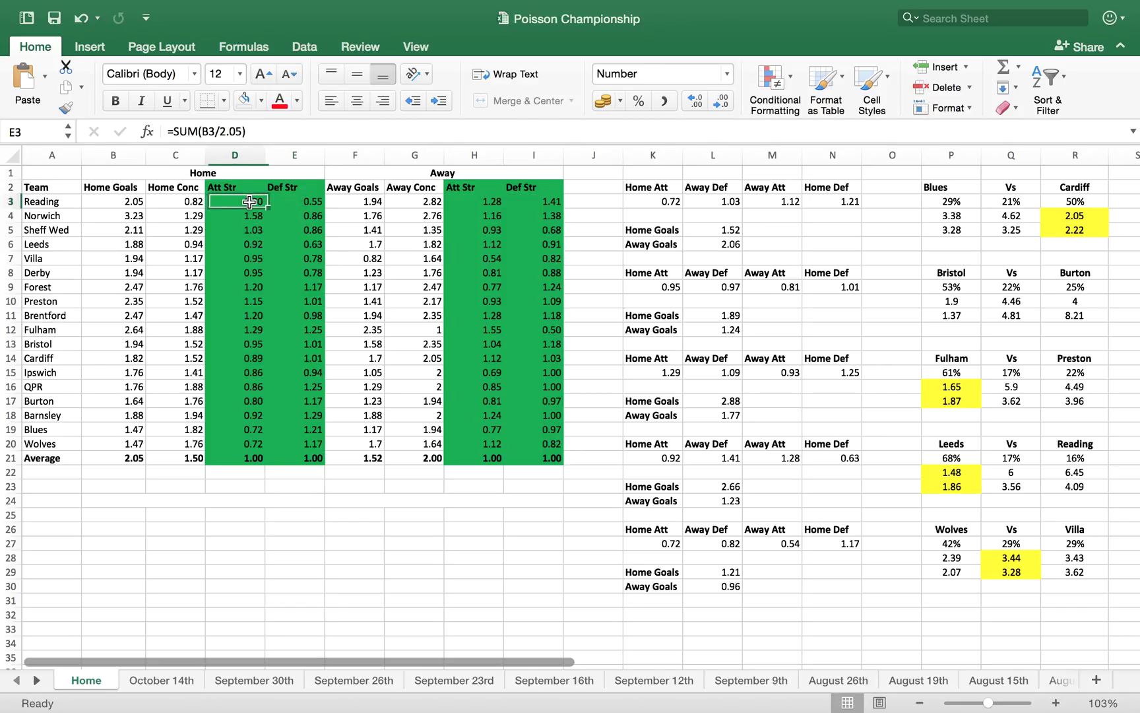
click(203, 173)
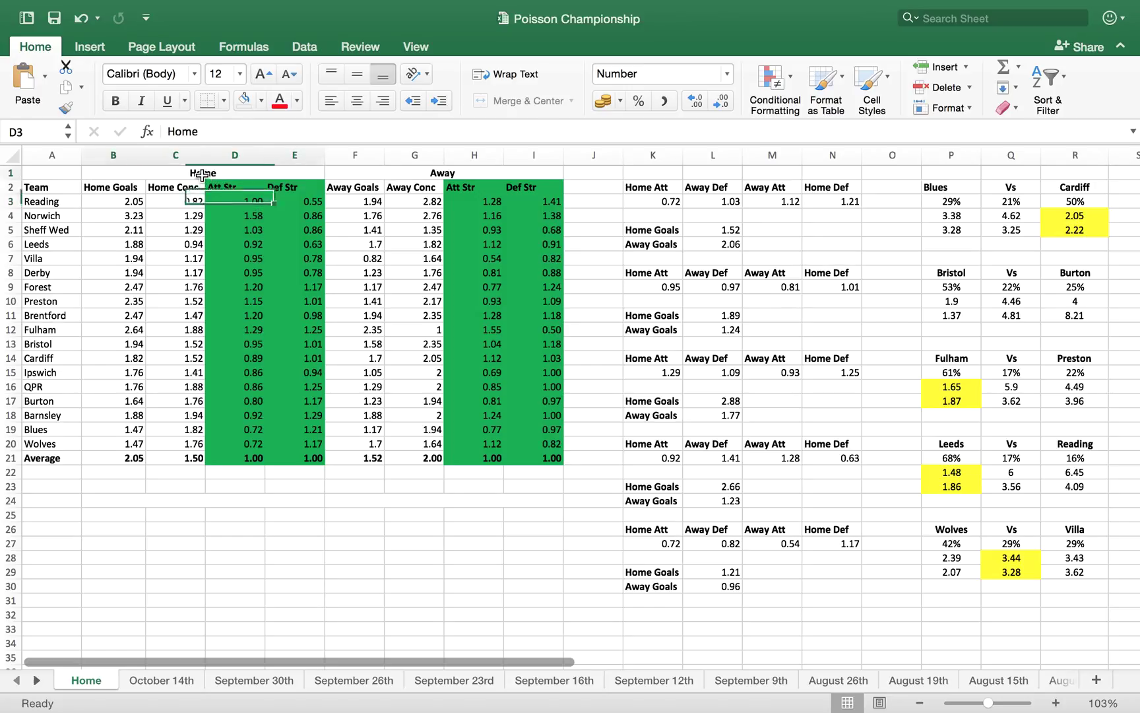
click(234, 203)
click(126, 205)
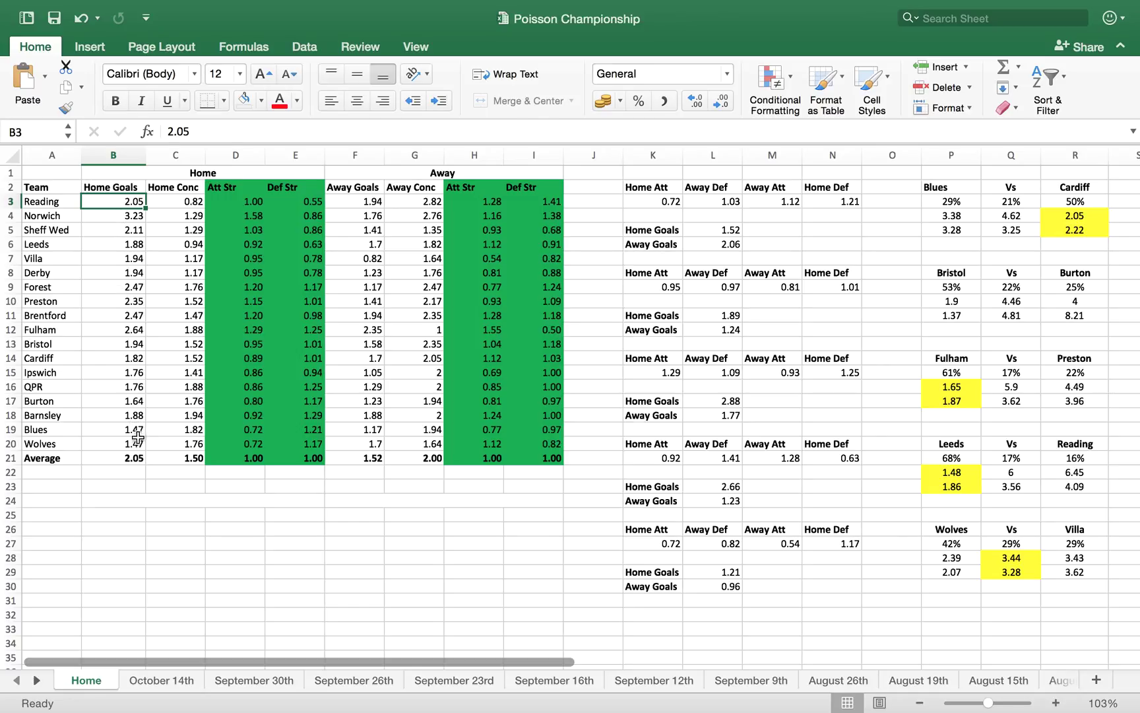
click(140, 459)
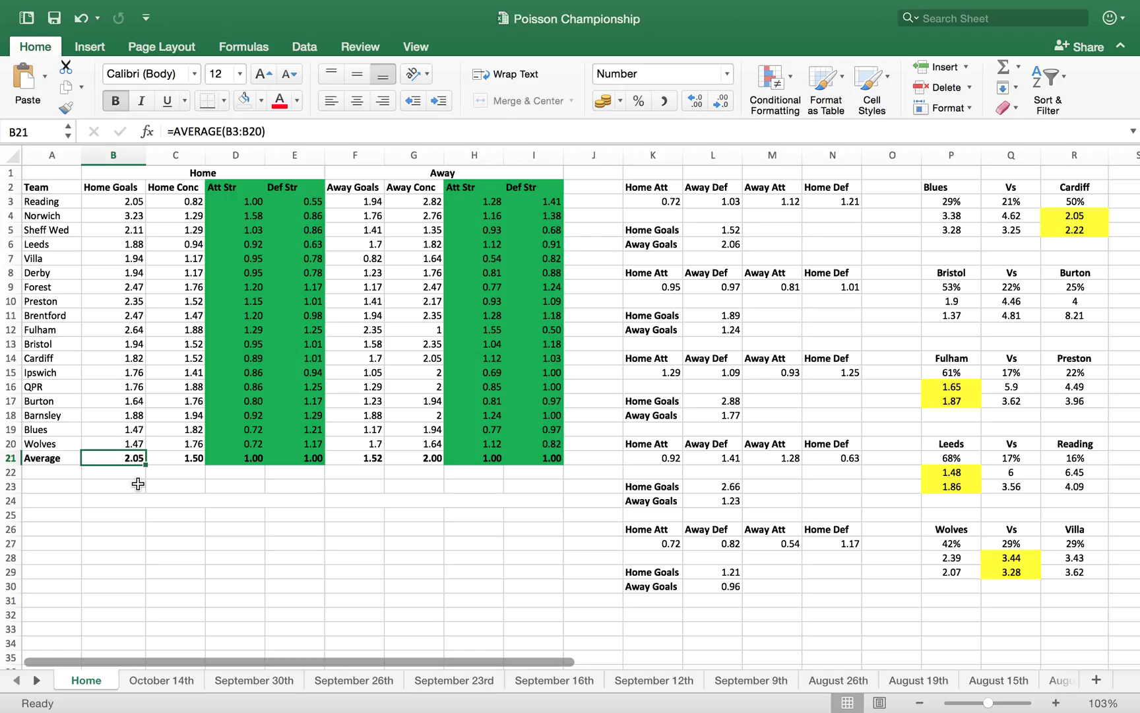
click(237, 206)
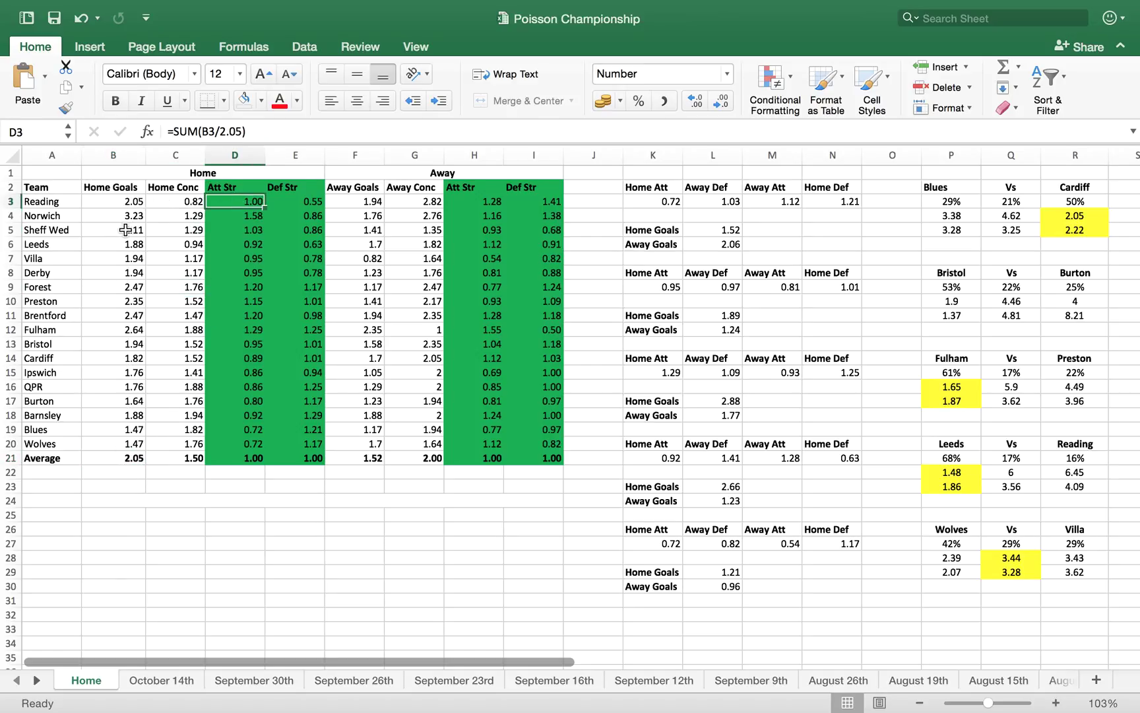
click(300, 203)
click(193, 202)
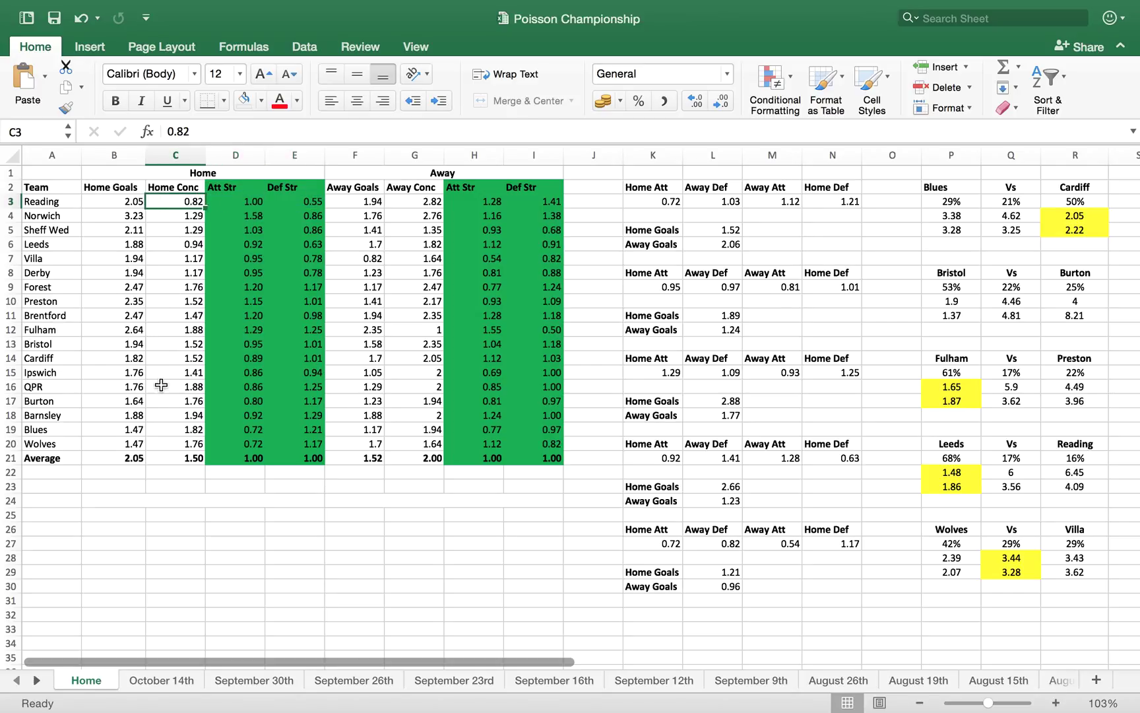
click(181, 462)
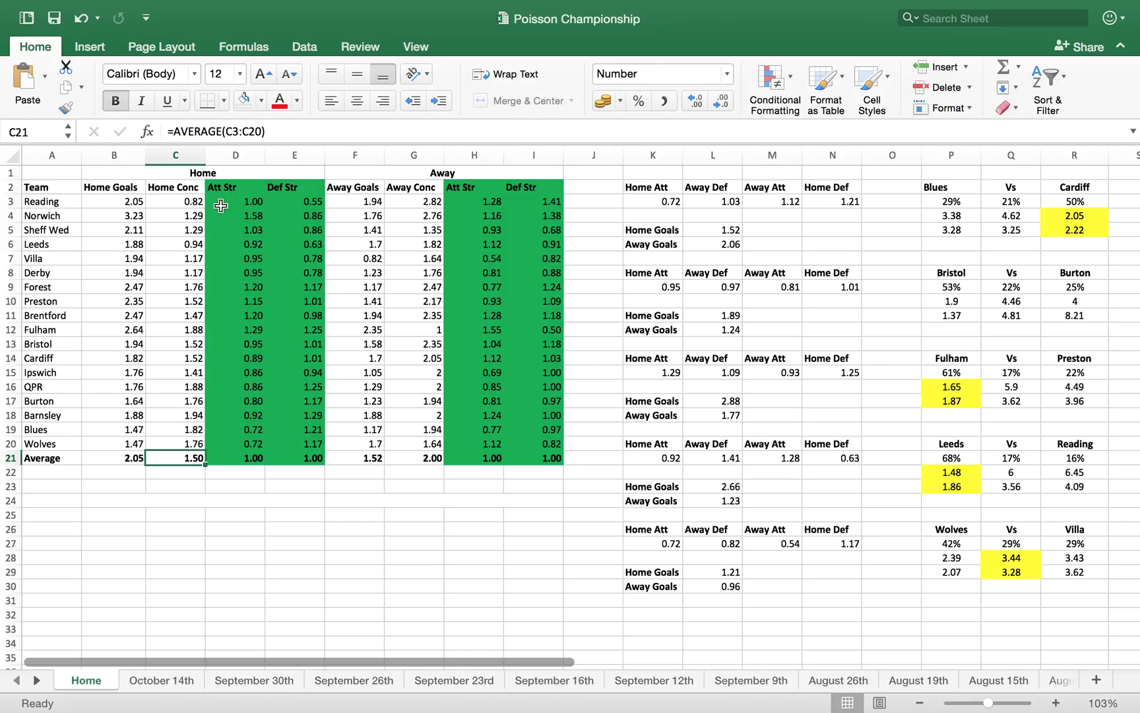
click(311, 205)
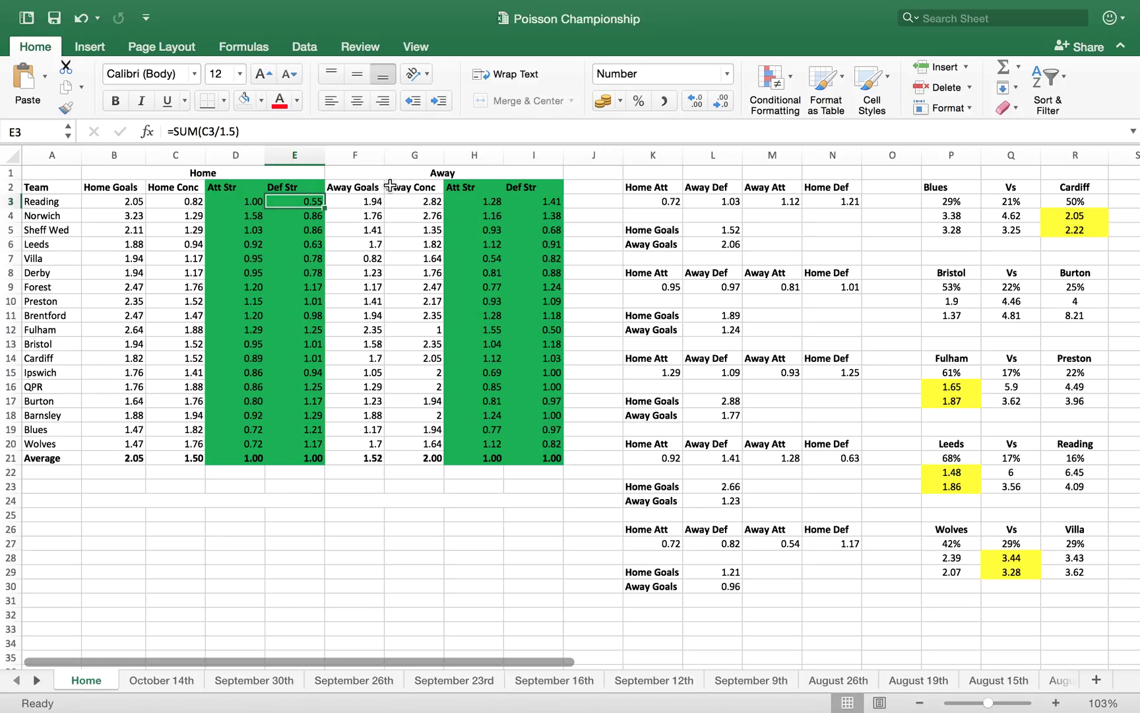
click(356, 200)
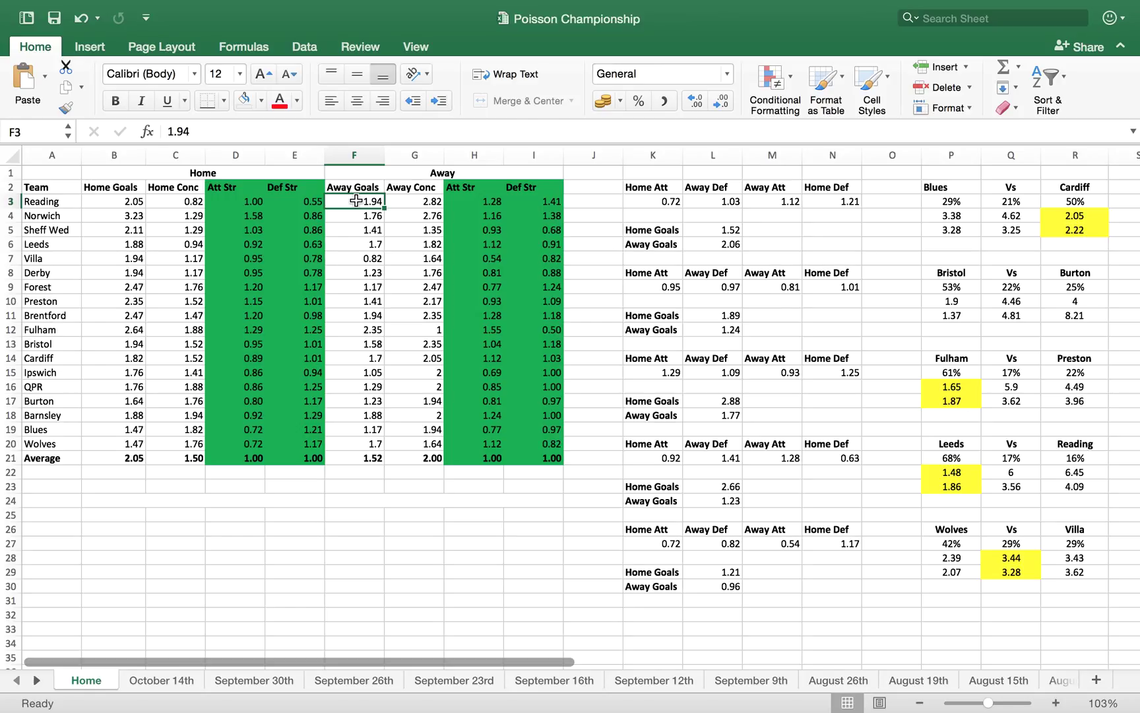
click(369, 457)
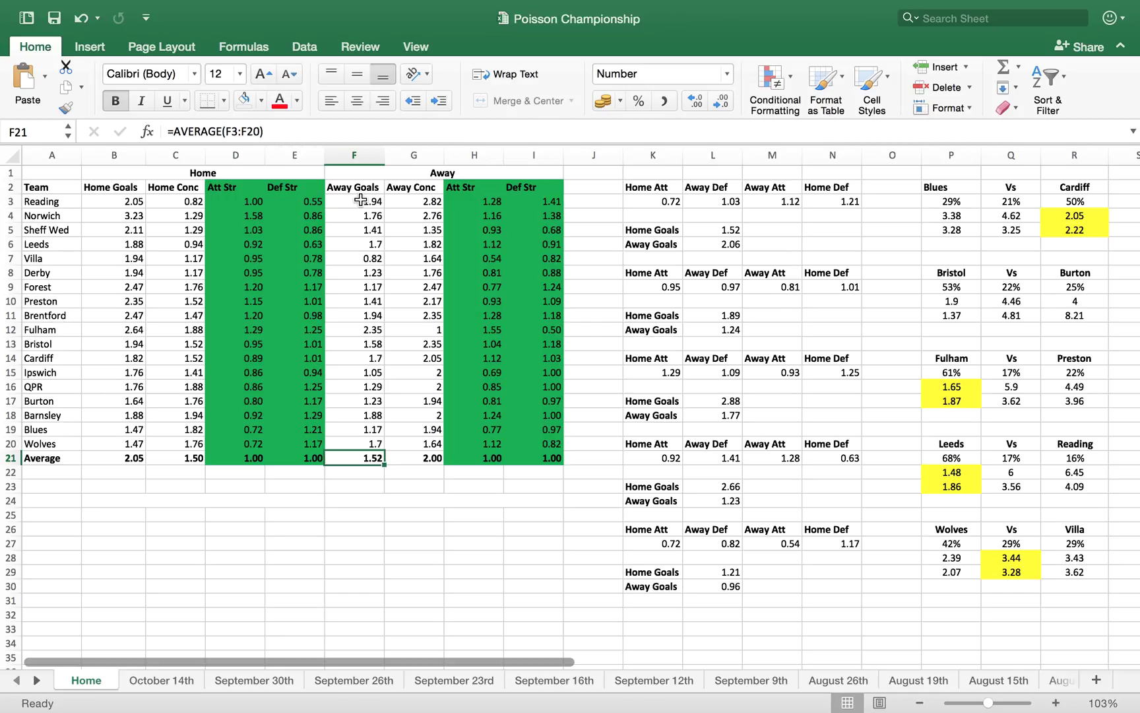
click(419, 203)
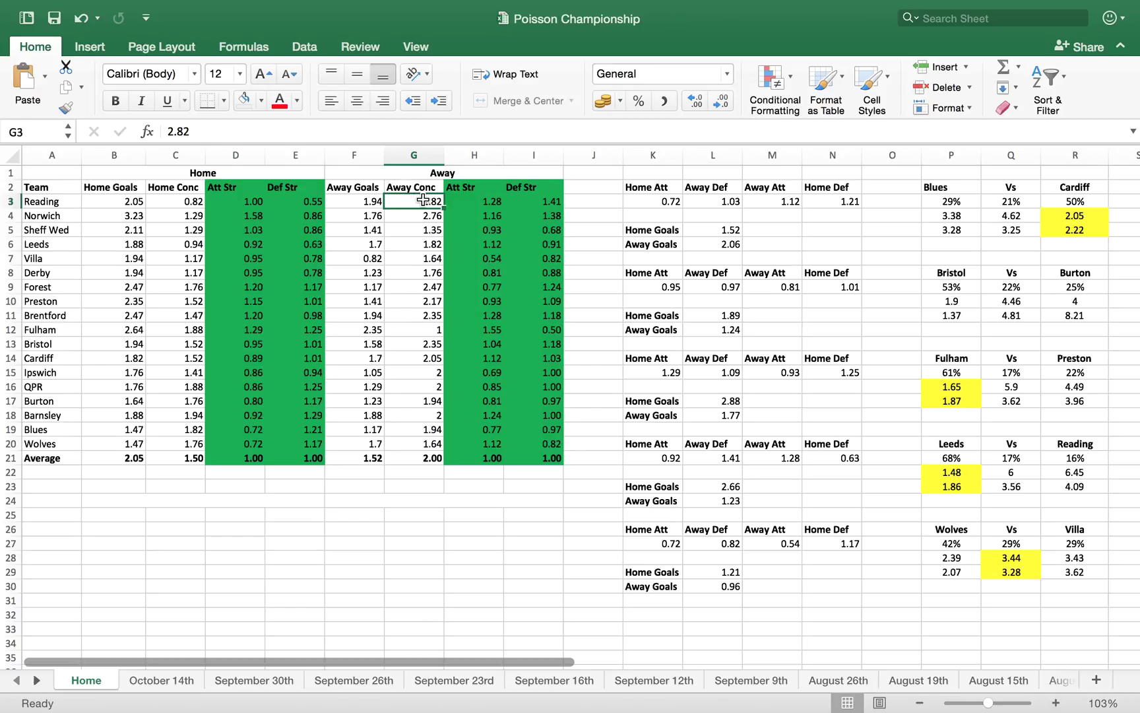
click(471, 200)
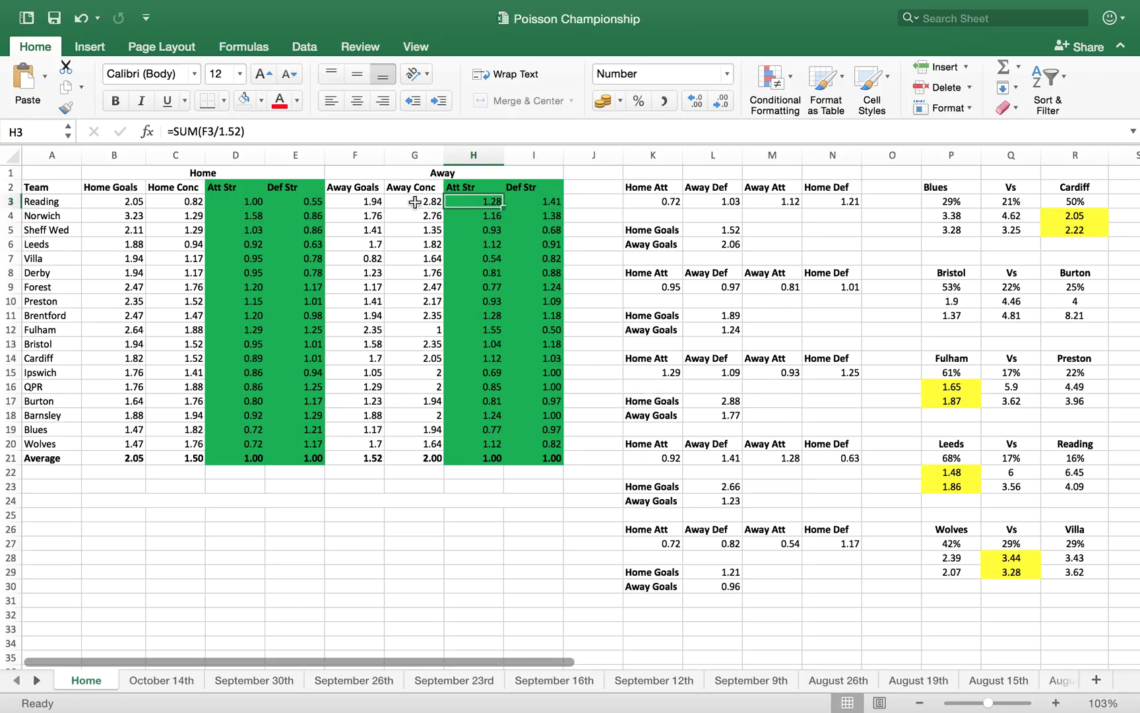
click(372, 202)
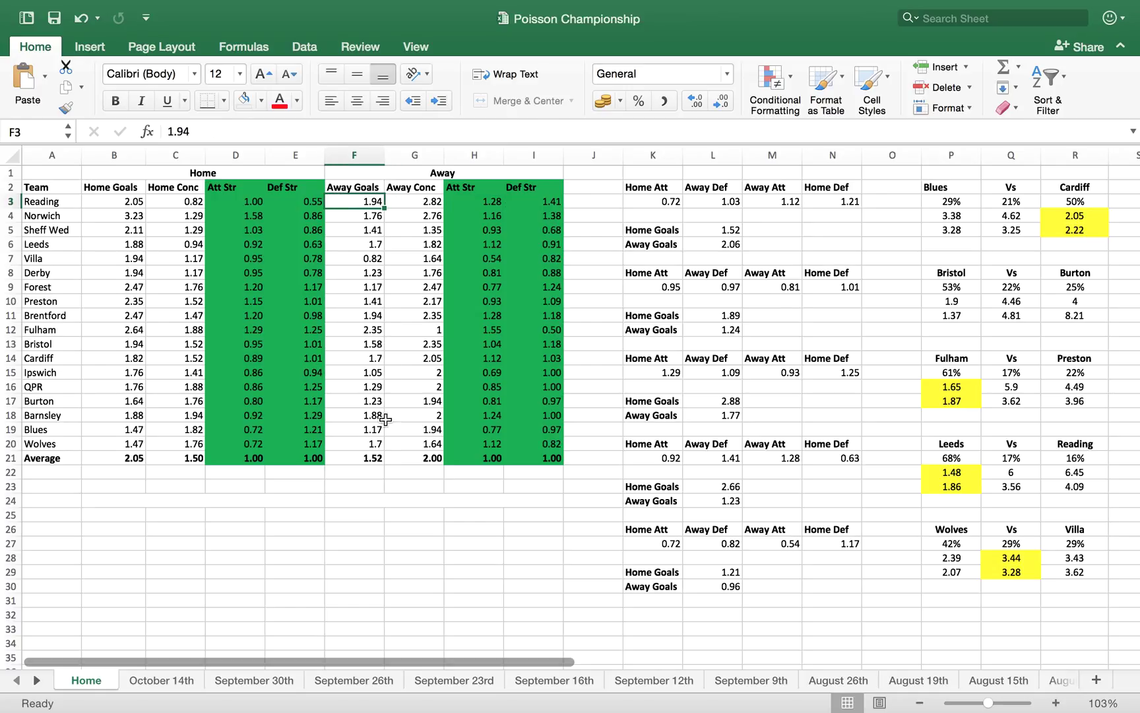
click(492, 197)
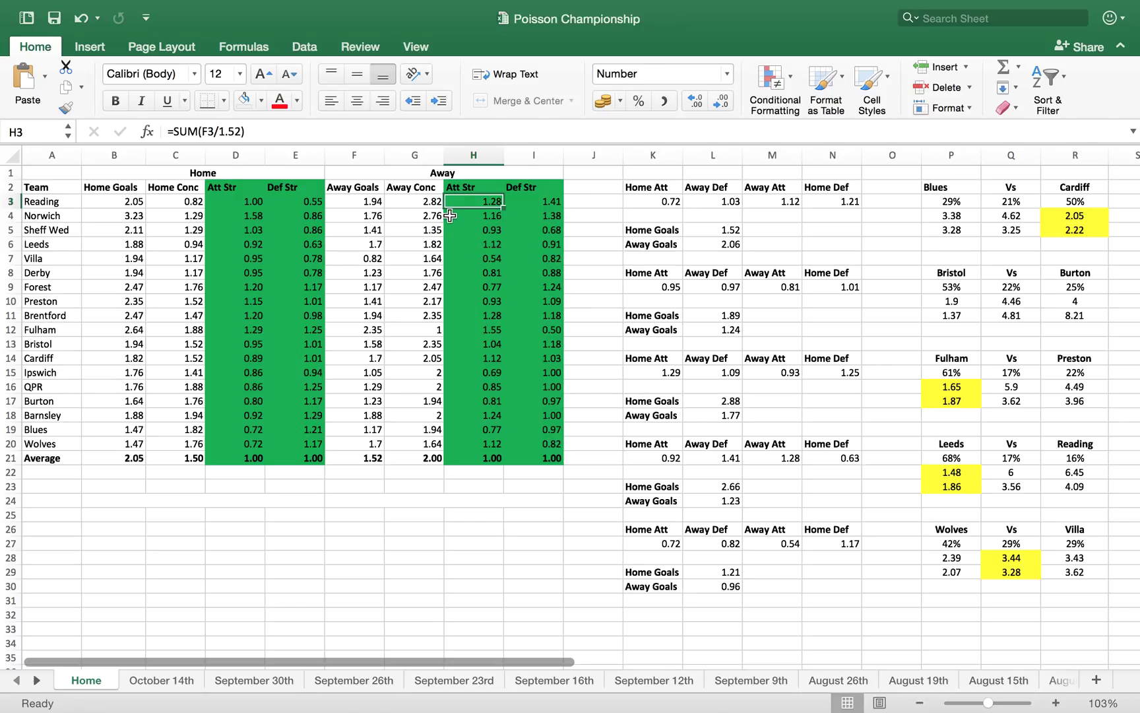
click(551, 199)
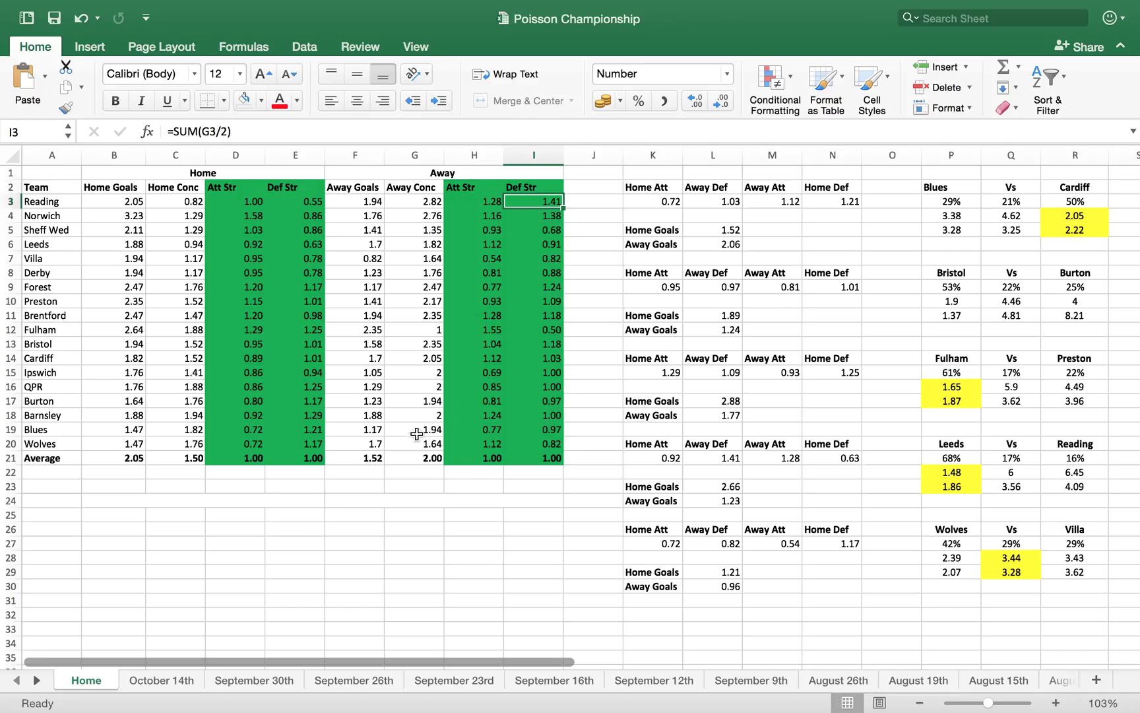
click(652, 188)
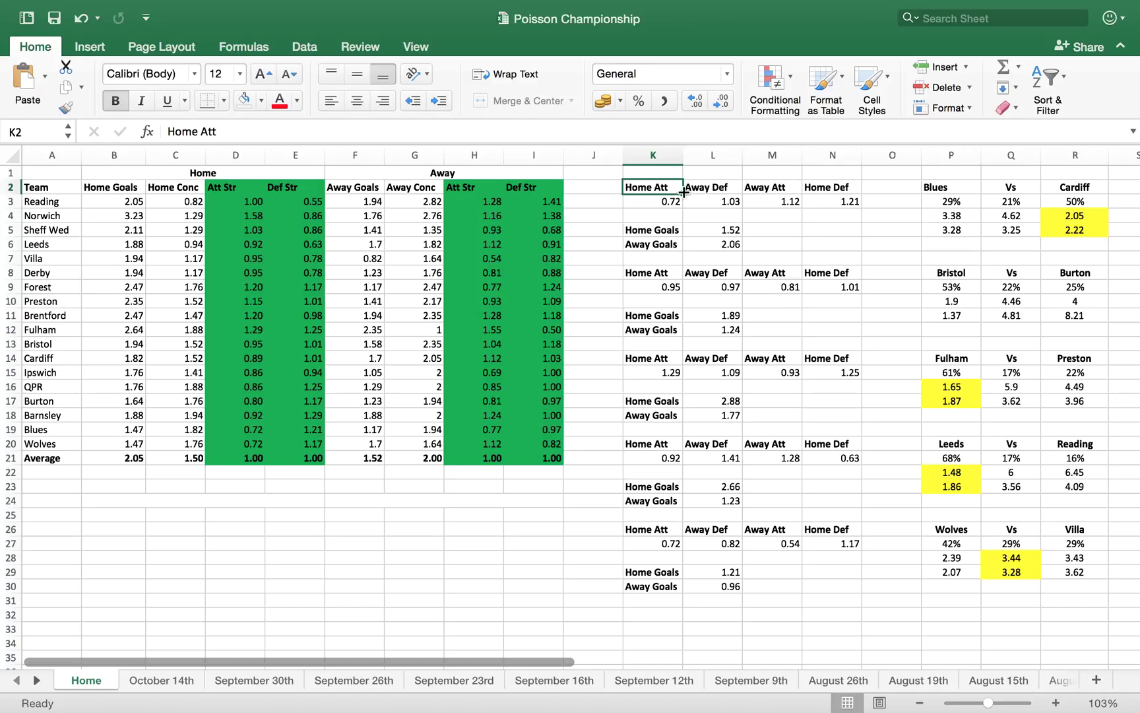
click(663, 202)
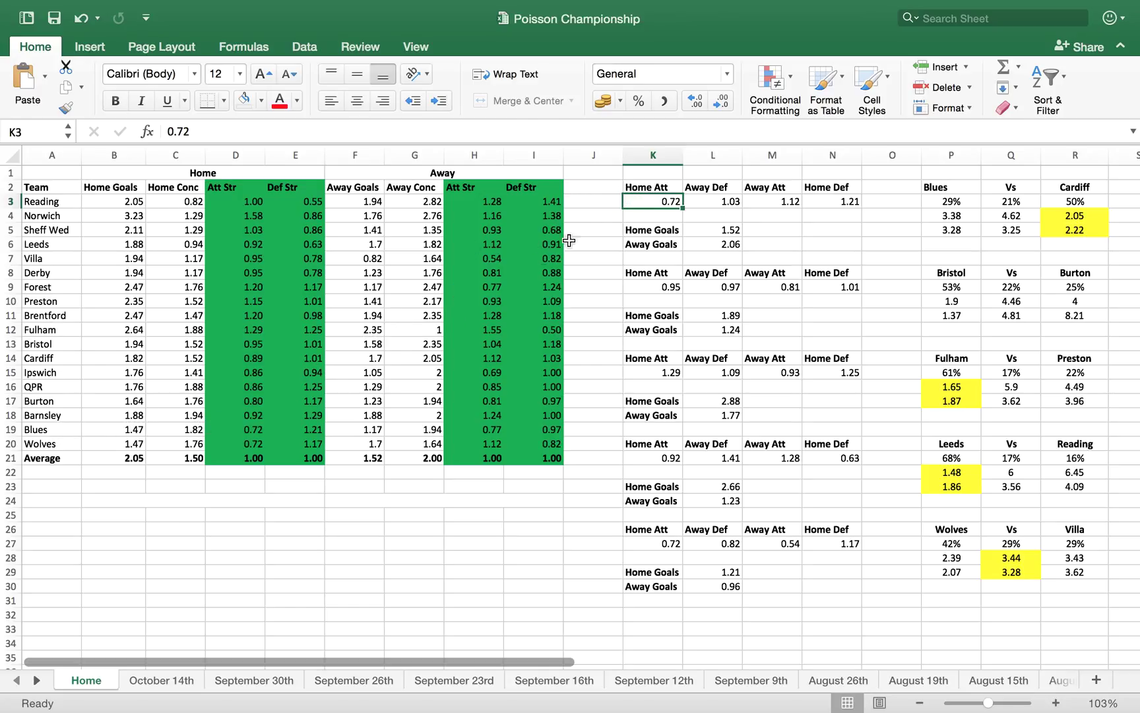
click(320, 433)
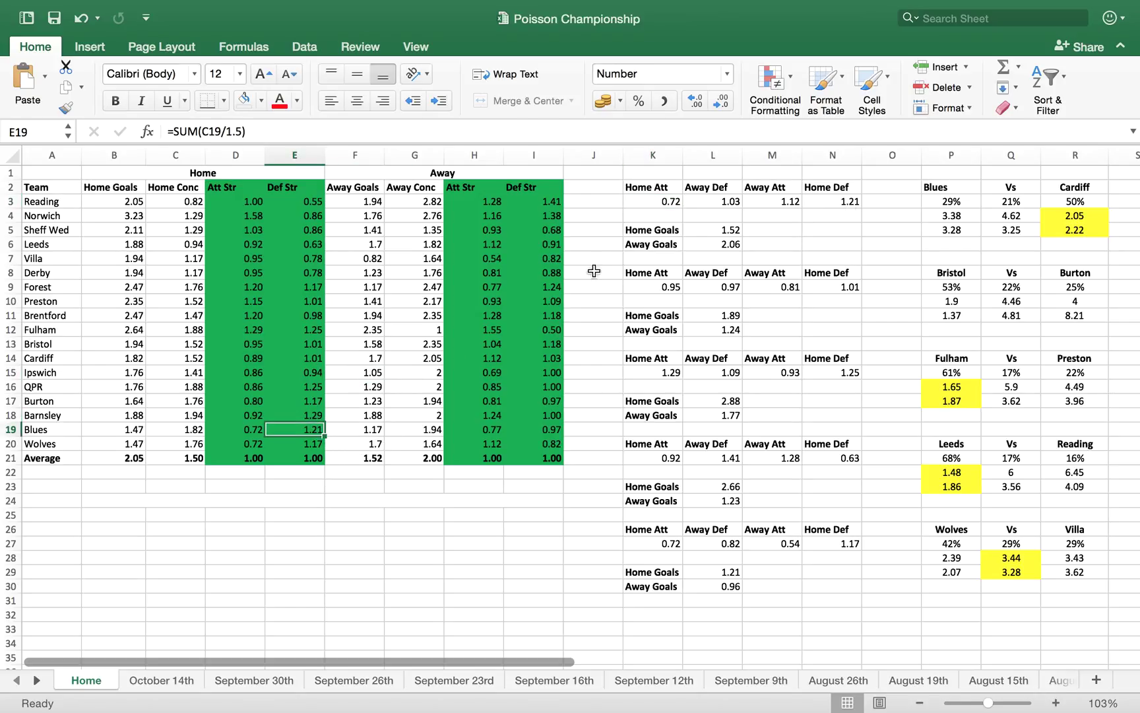
click(833, 211)
click(833, 200)
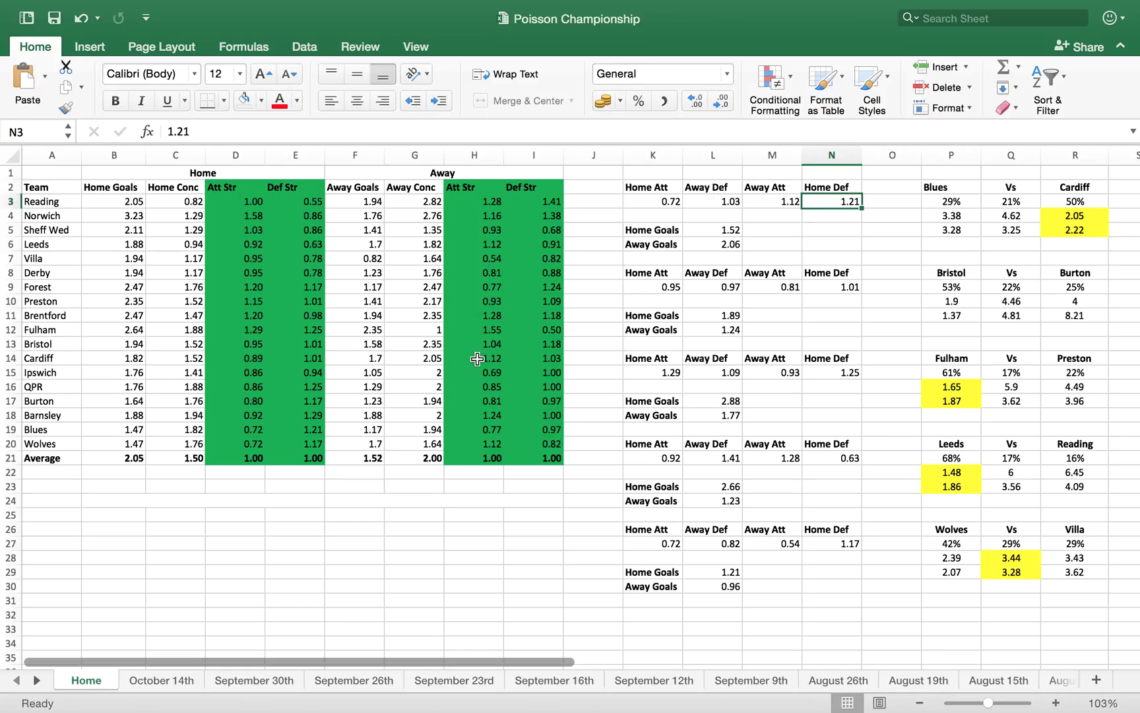
click(540, 359)
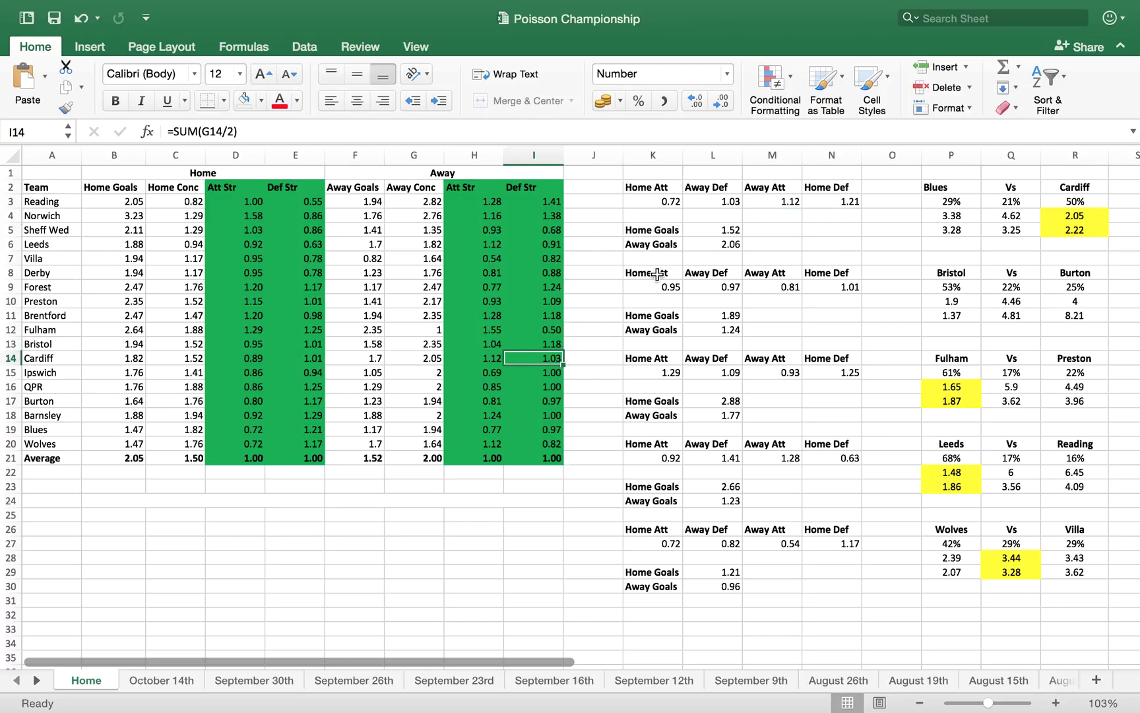
click(491, 359)
scroll(771, 192, right, 1)
click(776, 201)
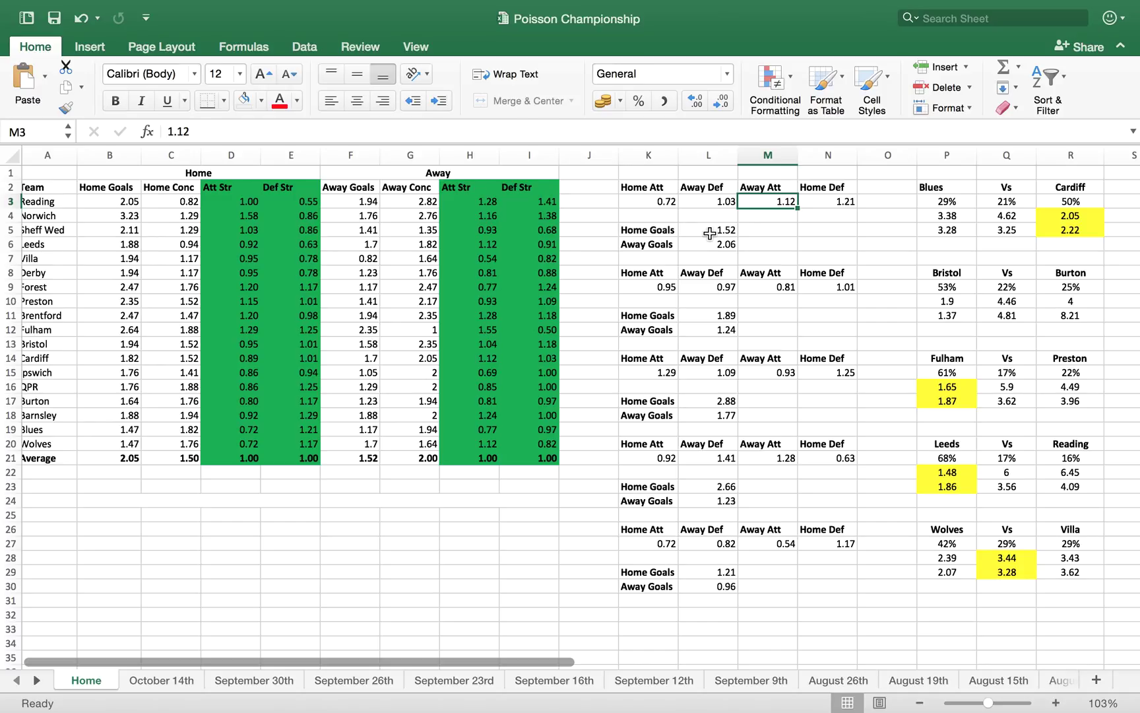
click(709, 233)
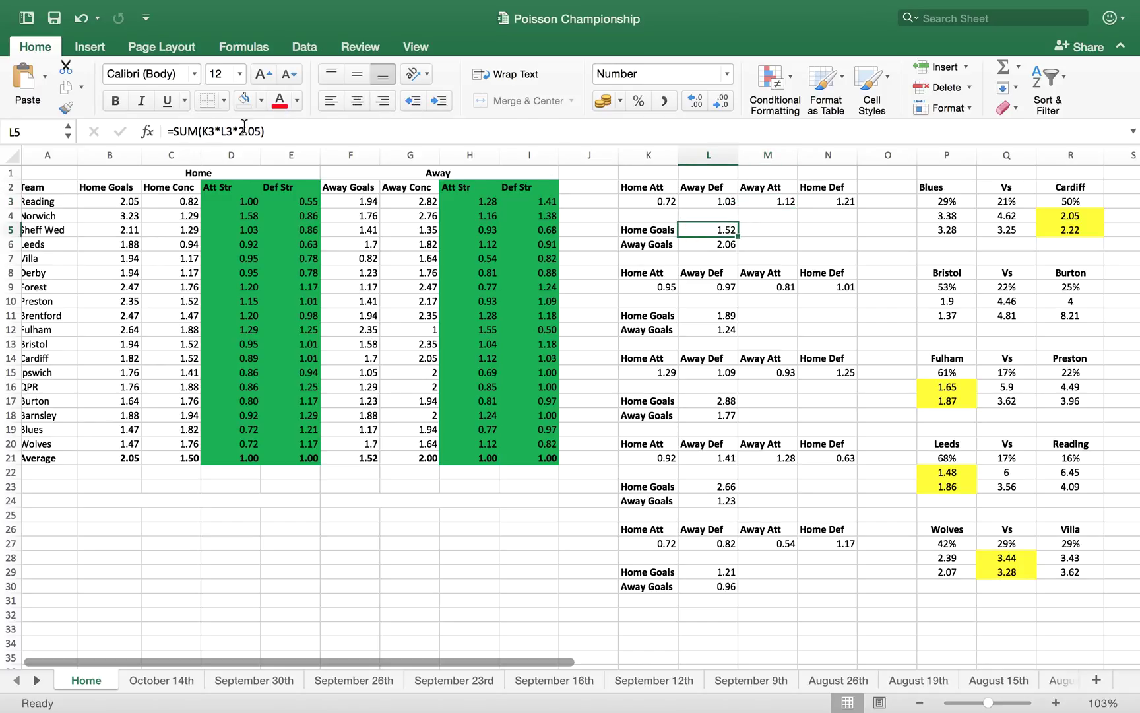
double_click(718, 235)
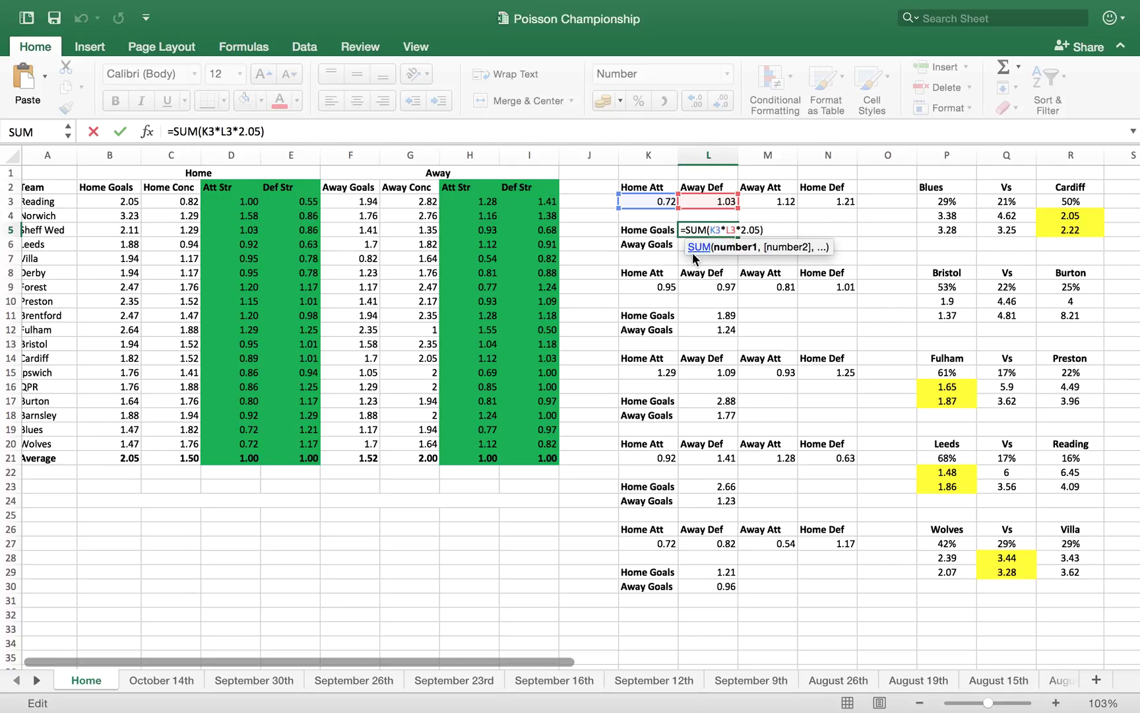
key(Return)
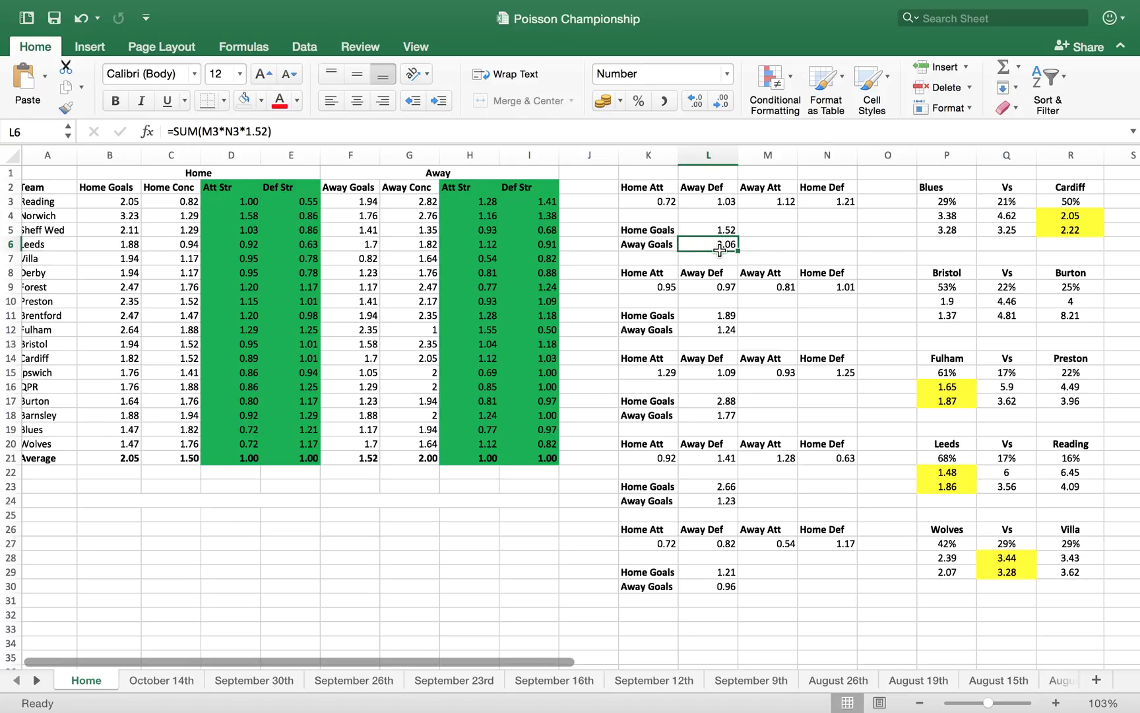
double_click(720, 250)
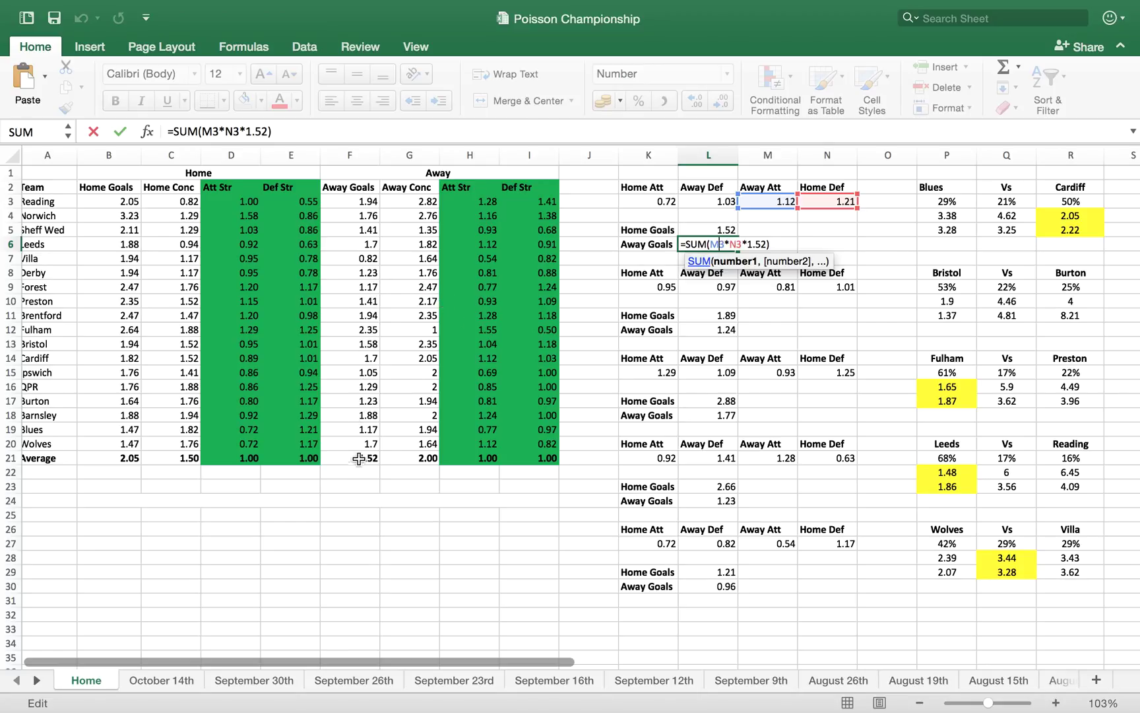
key(Return)
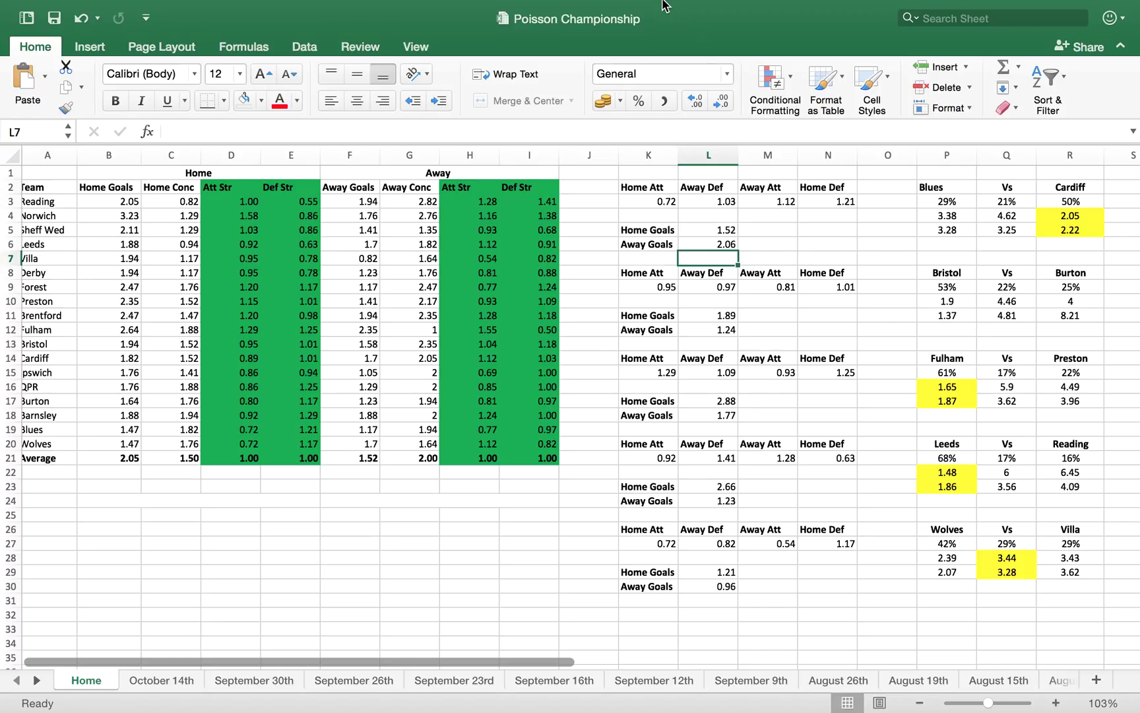
mouse_move(535, 707)
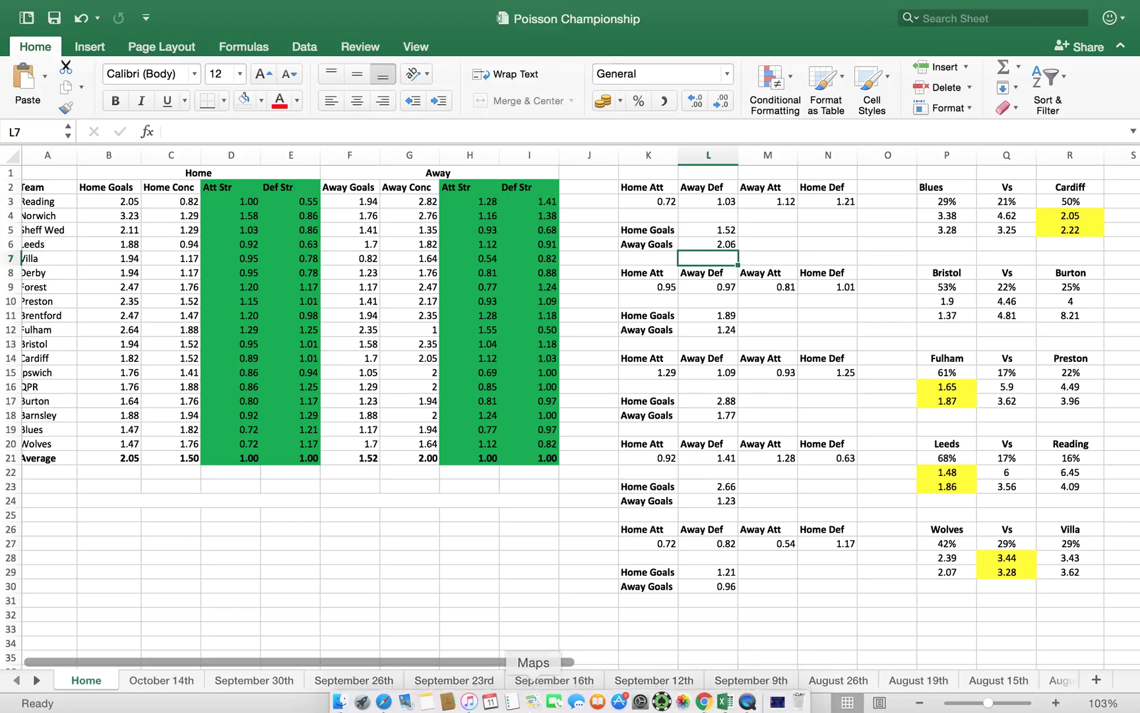
Scroll the Poisson article down to the formula and highlight the P(x; μ) formula line.
click(384, 698)
scroll(509, 408, down, 2)
scroll(570, 353, down, 12)
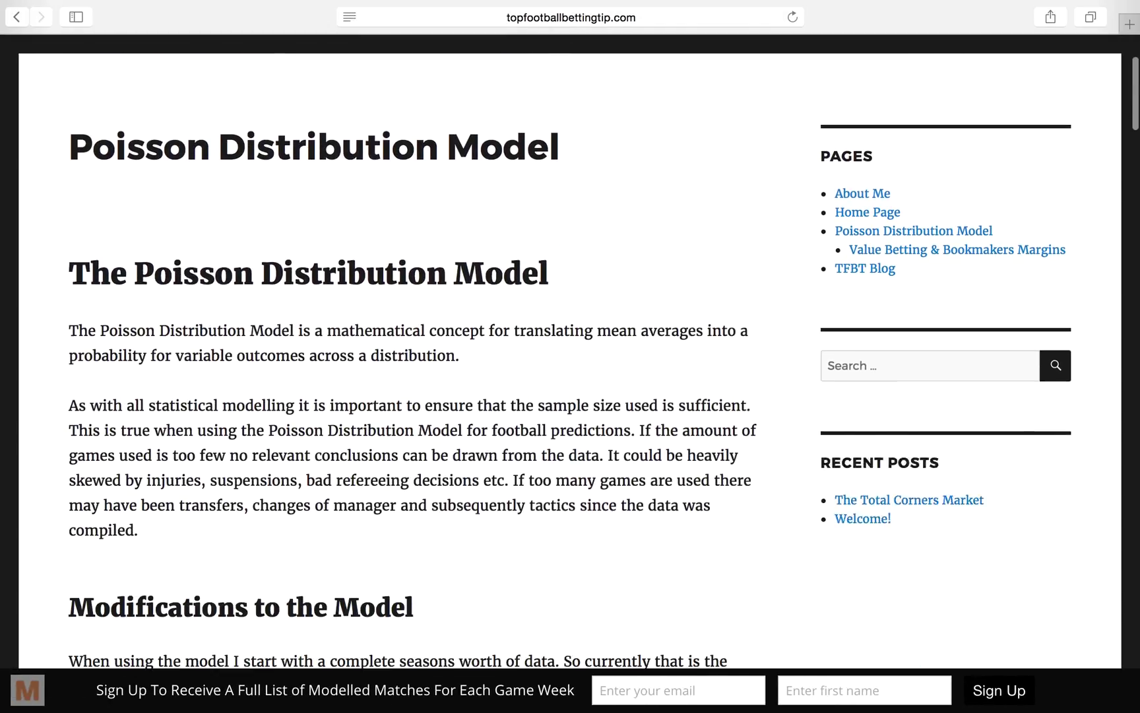
scroll(570, 353, down, 13)
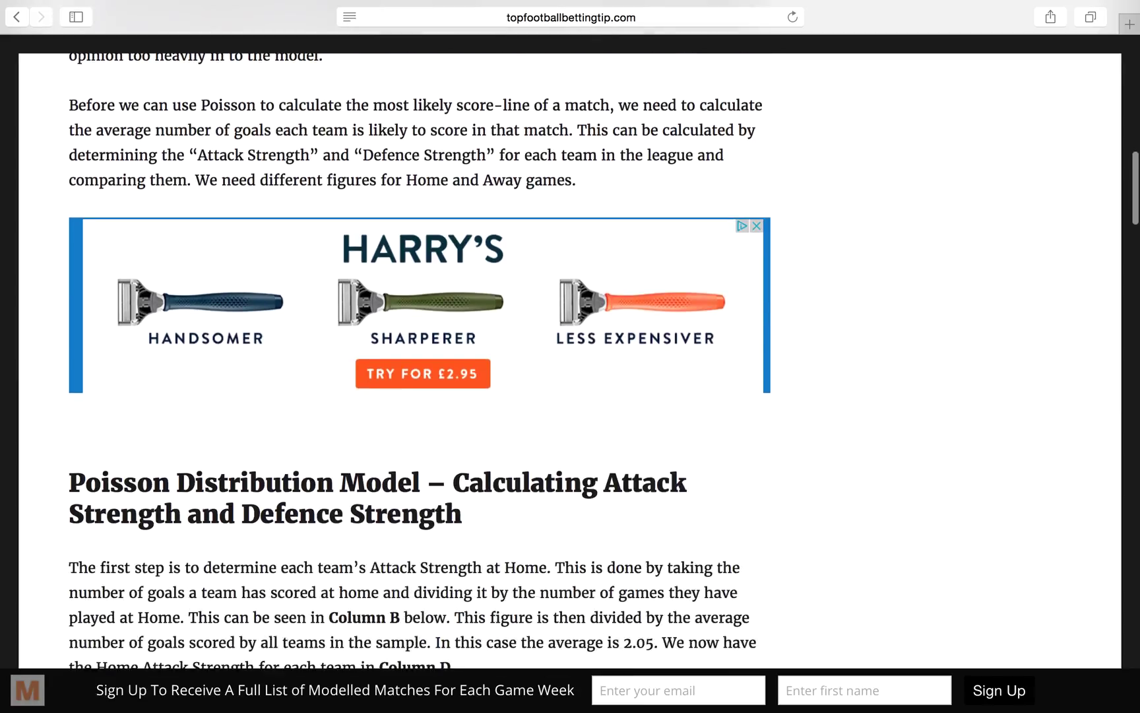
scroll(570, 353, down, 14)
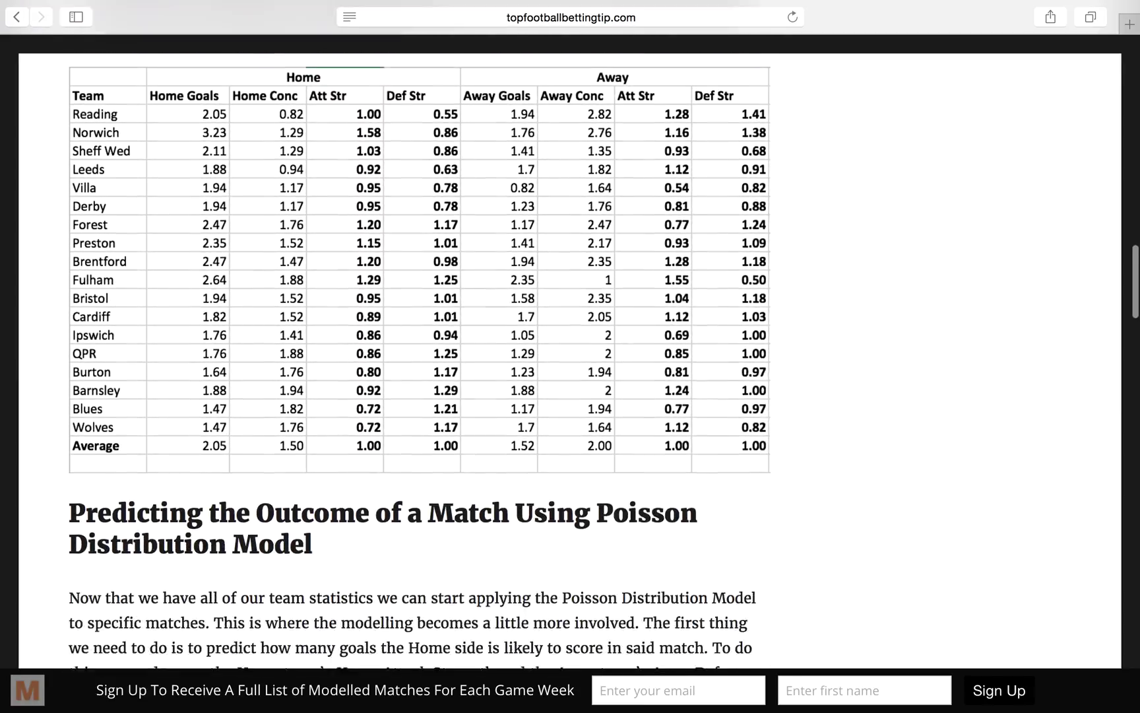
scroll(253, 326, down, 7)
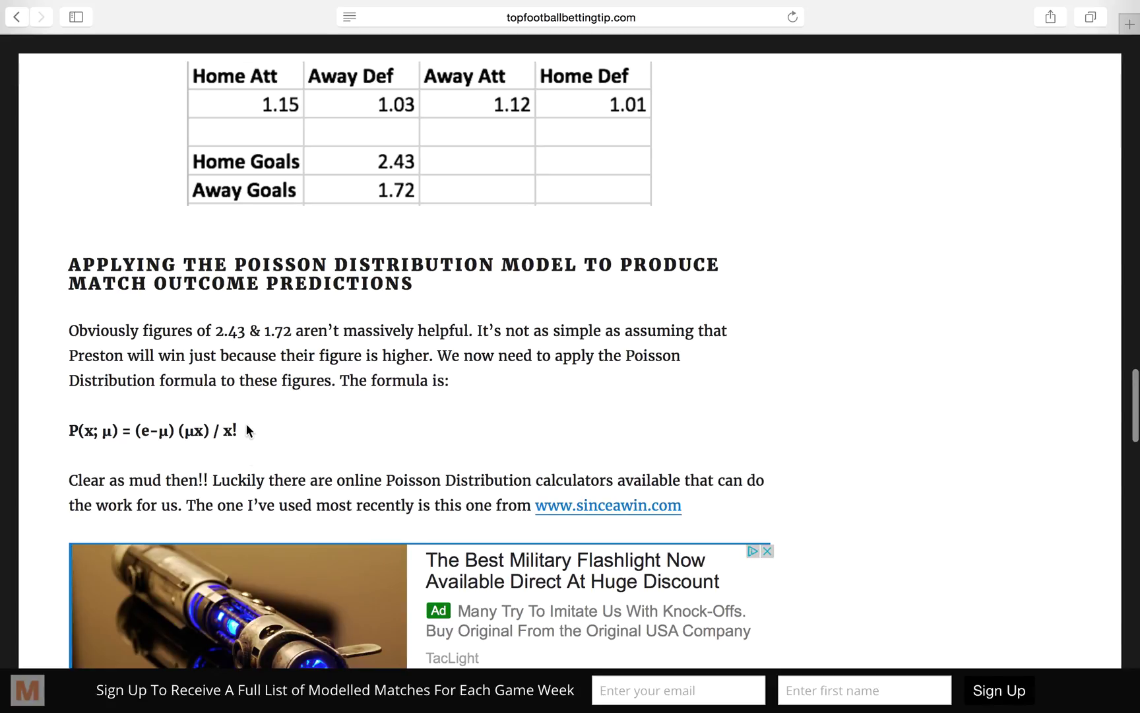
drag(247, 430, 34, 434)
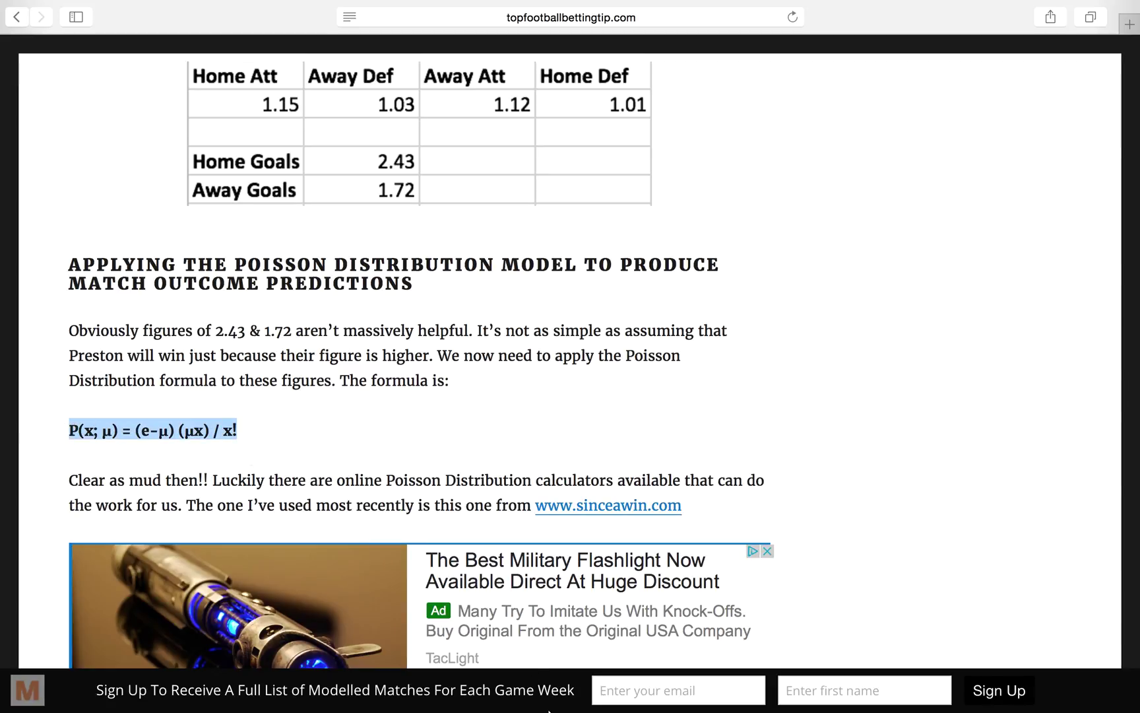
mouse_move(682, 709)
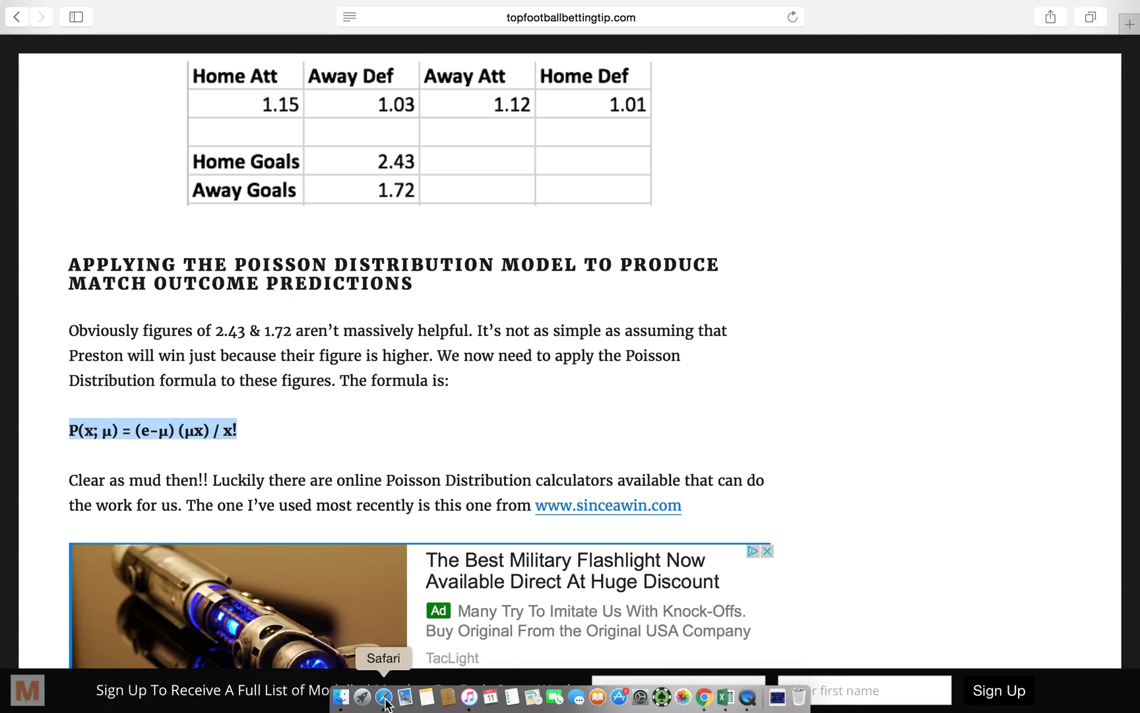
Bring the workbook forward and select the Blues vs Cardiff fixture block O2:T6.
click(726, 697)
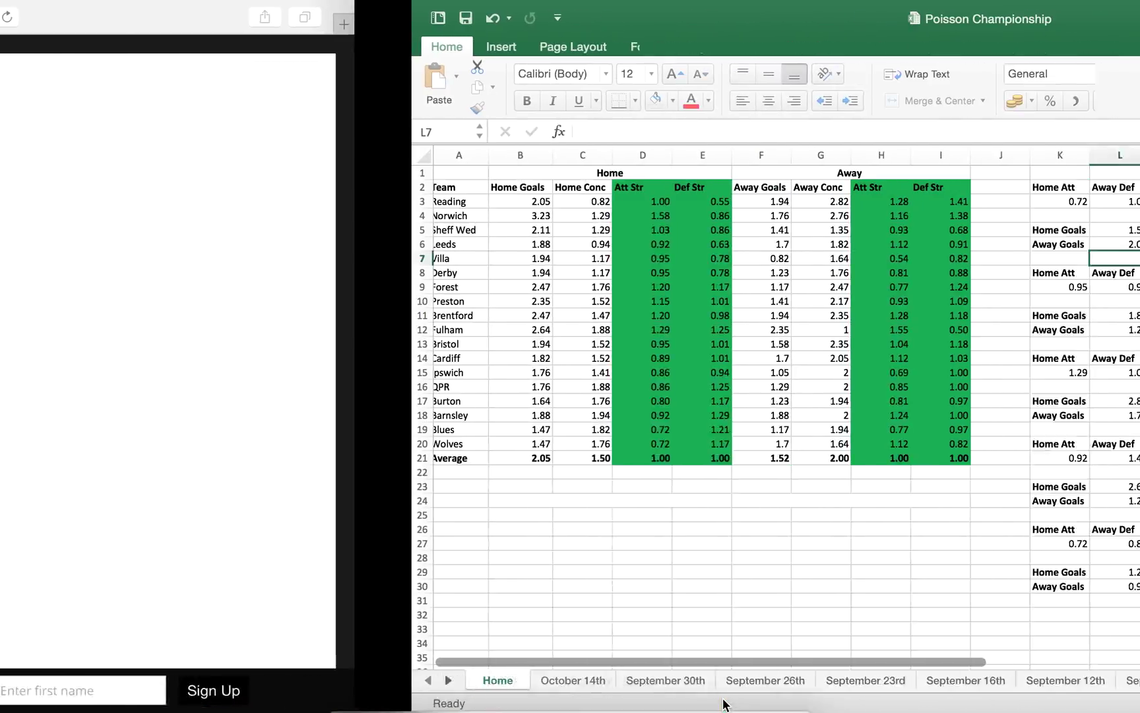
key(Right)
key(Right)
key(Right)
key(Right)
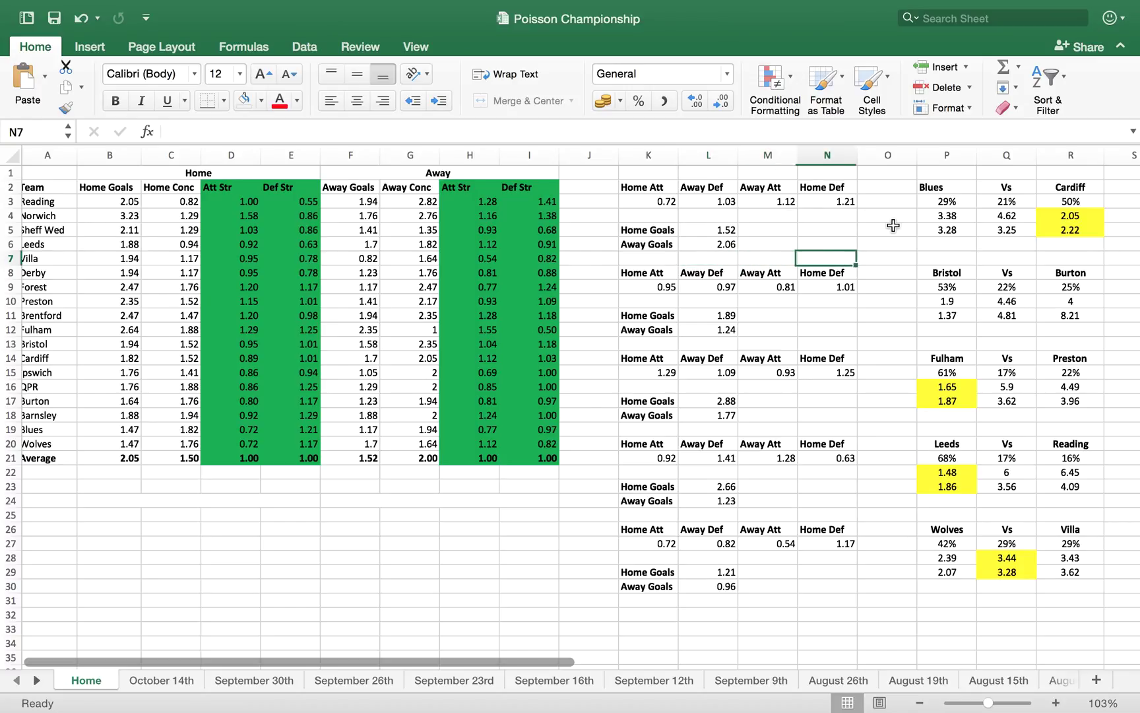
key(Right)
key(Right)
key(Right)
key(Right)
key(Right)
key(Right)
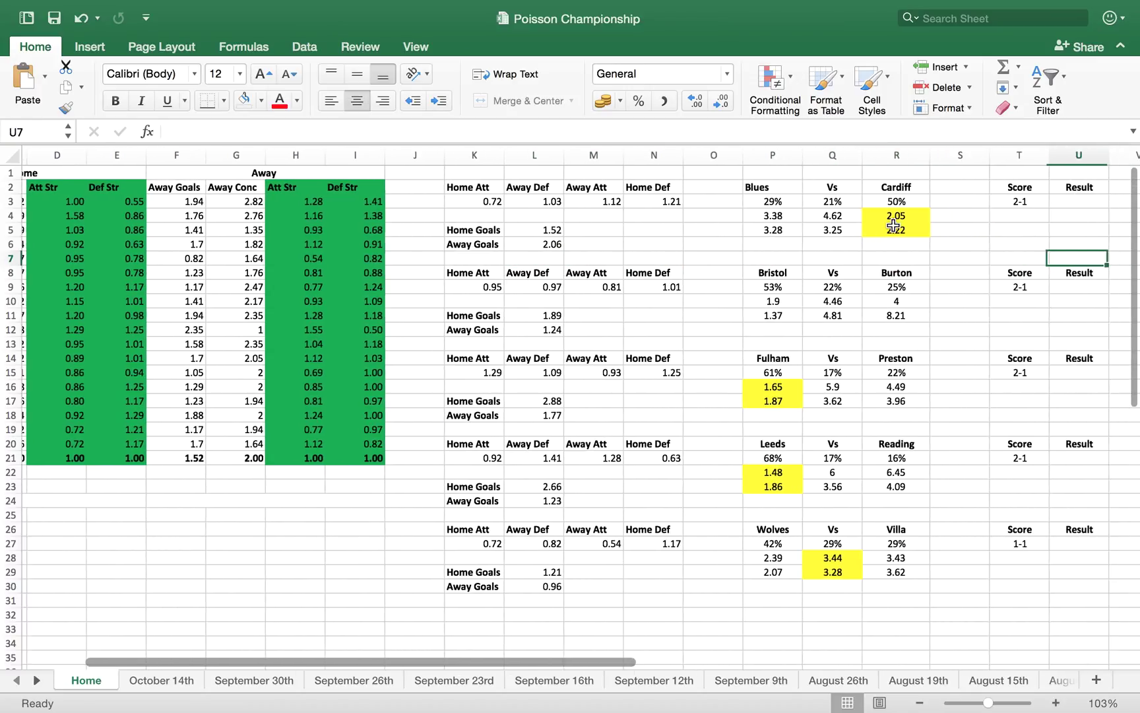
drag(961, 243, 673, 184)
Review Blues' 29% win, the 21% draw and Cardiff's 50% win percentages.
click(584, 258)
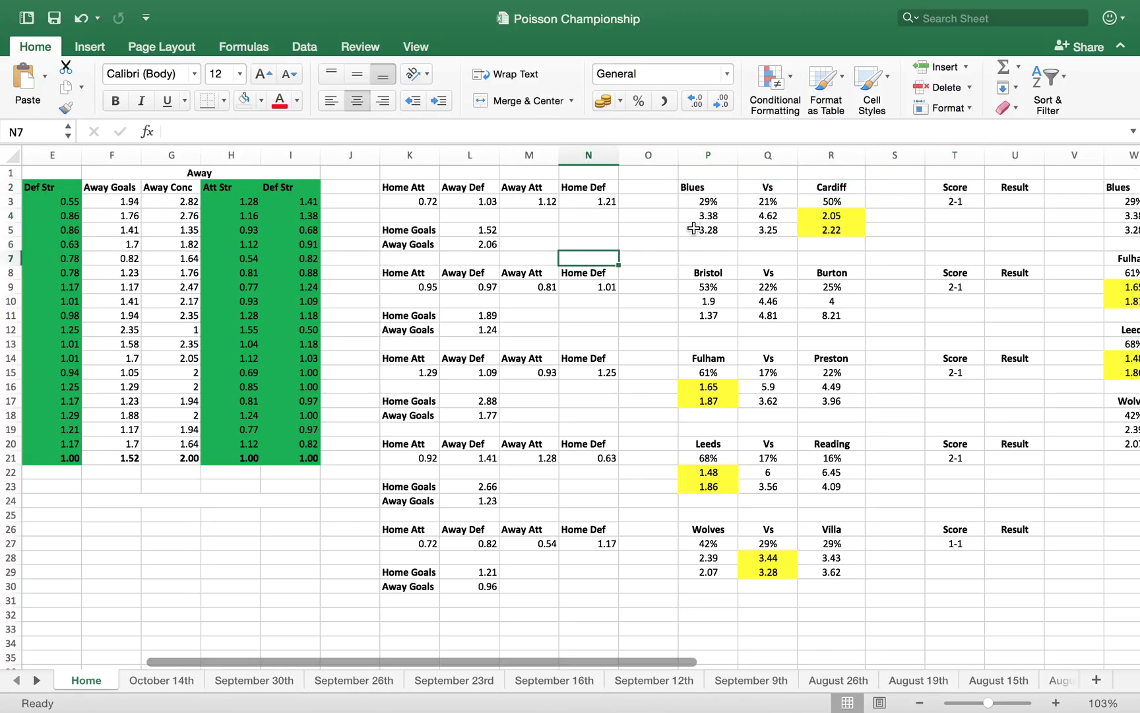
click(711, 188)
click(712, 200)
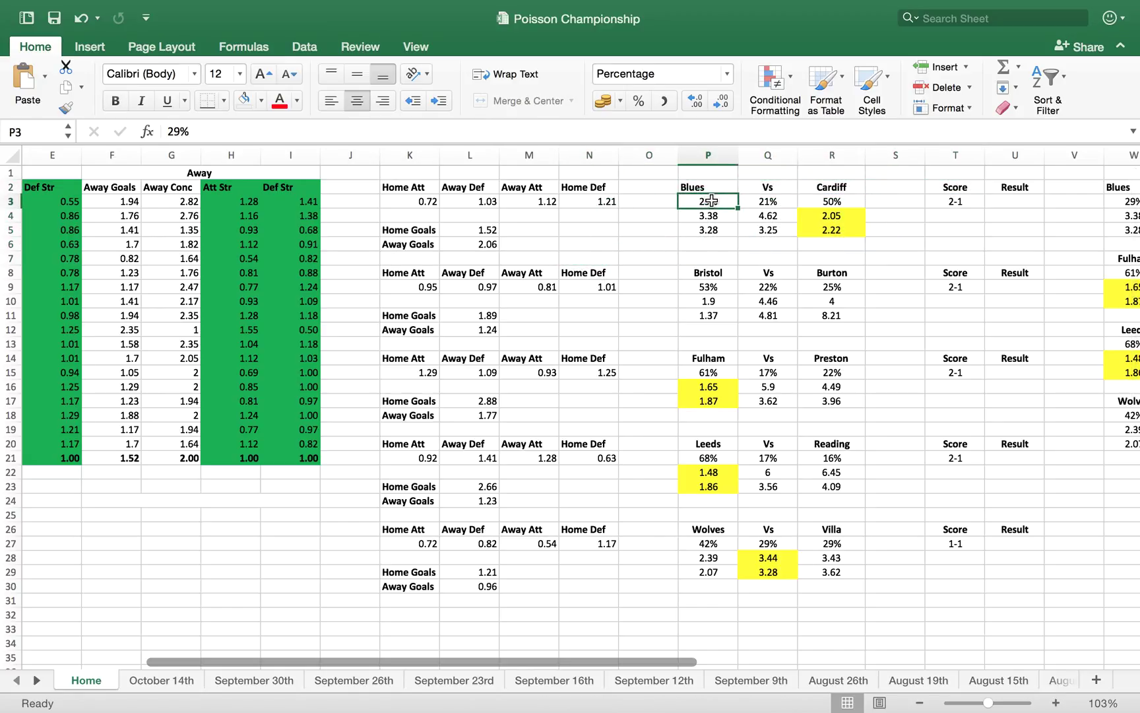
click(768, 202)
click(843, 186)
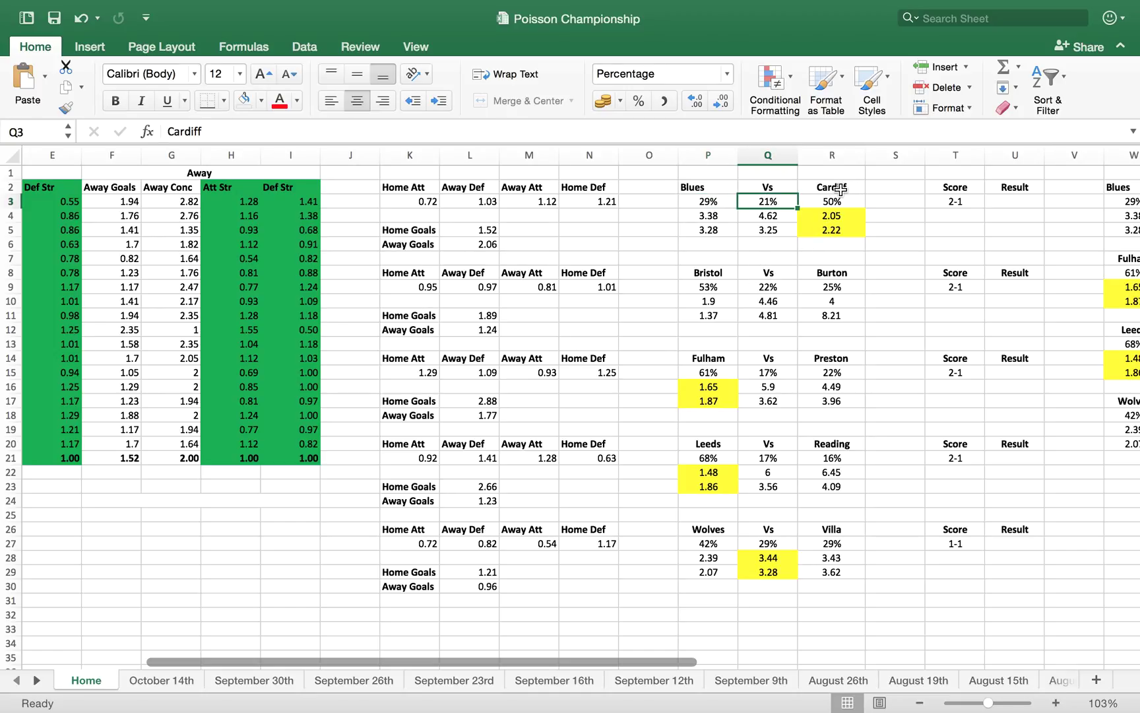
click(833, 202)
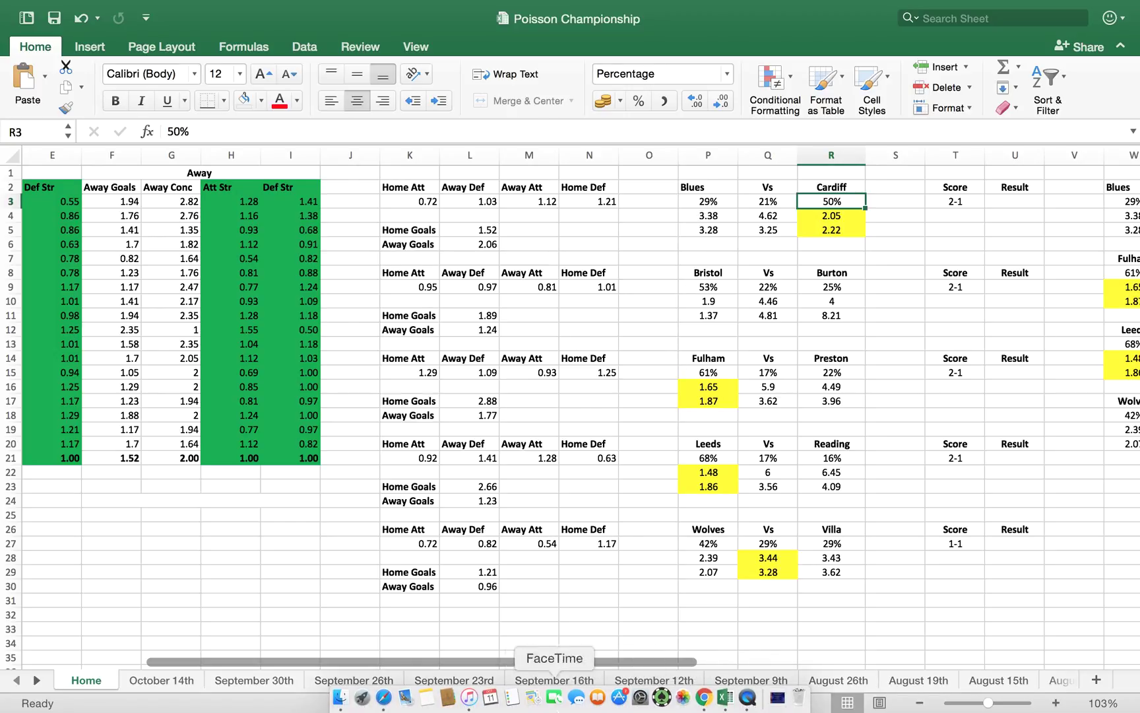
Return to the site's home page and open the Value Betting & Bookmakers Margins article, scrolling to value bets.
mouse_move(555, 701)
click(384, 698)
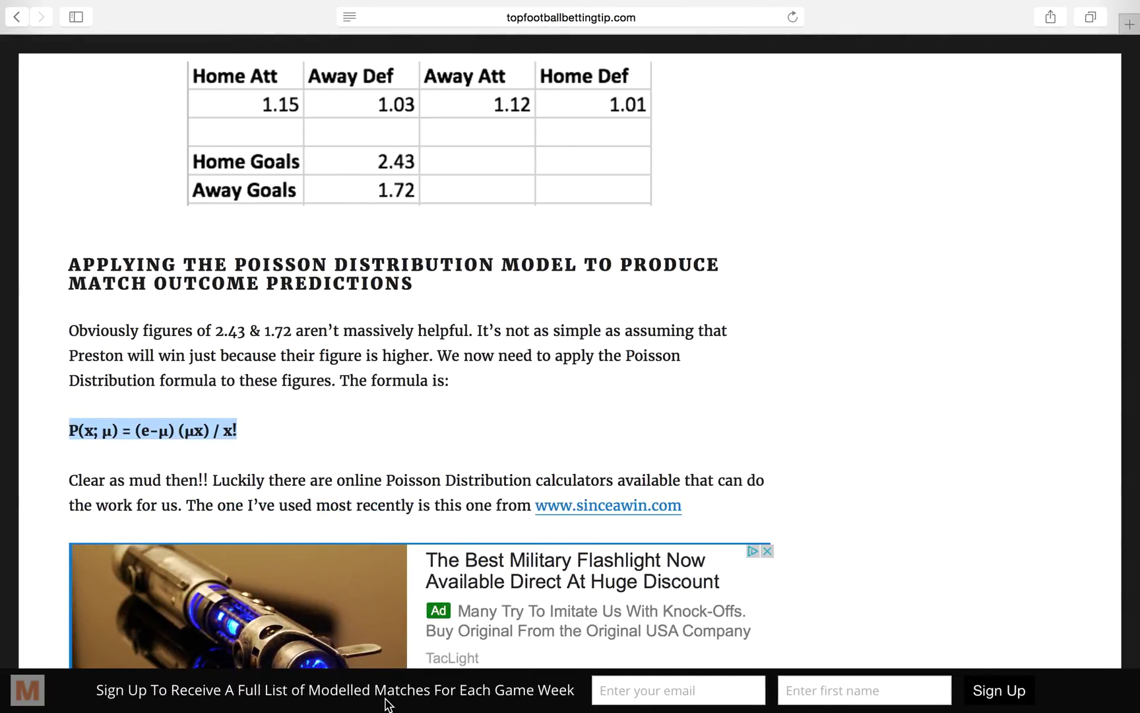
click(17, 16)
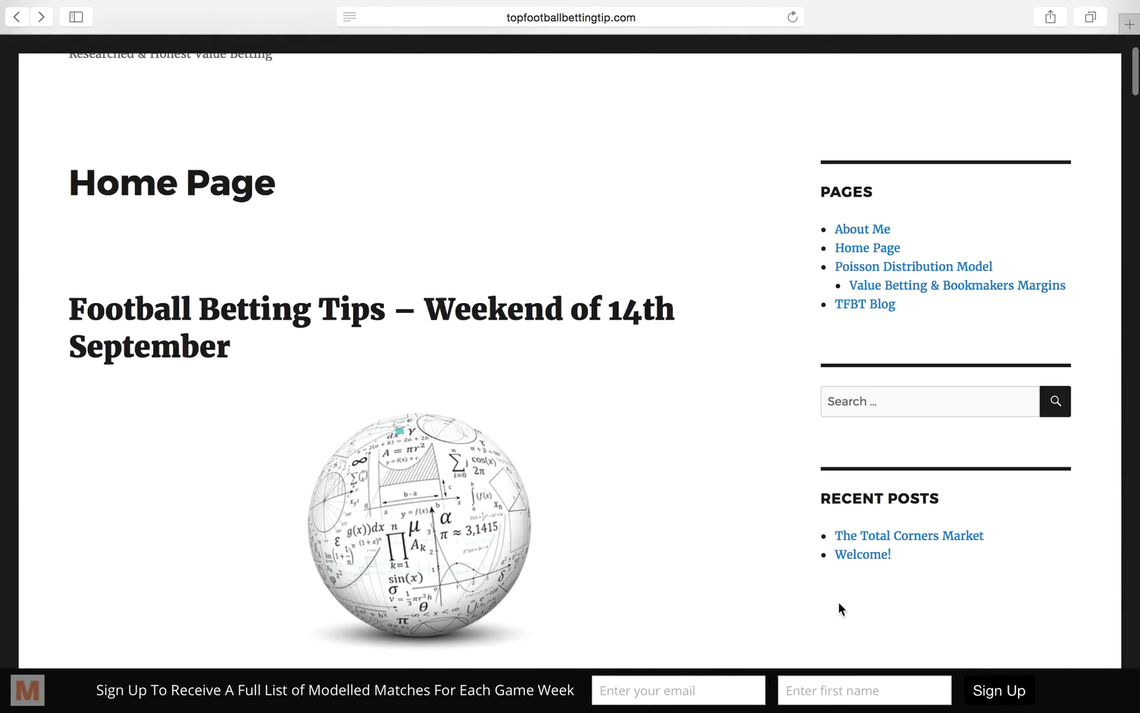
click(925, 289)
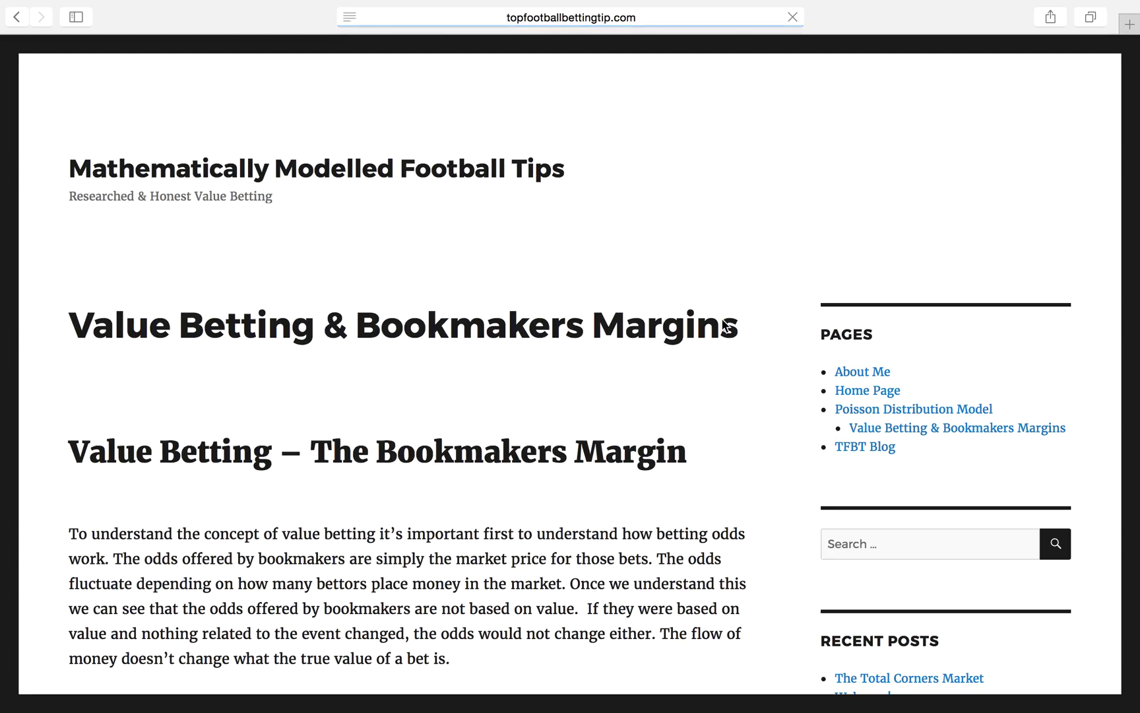
scroll(722, 318, down, 5)
scroll(422, 356, down, 10)
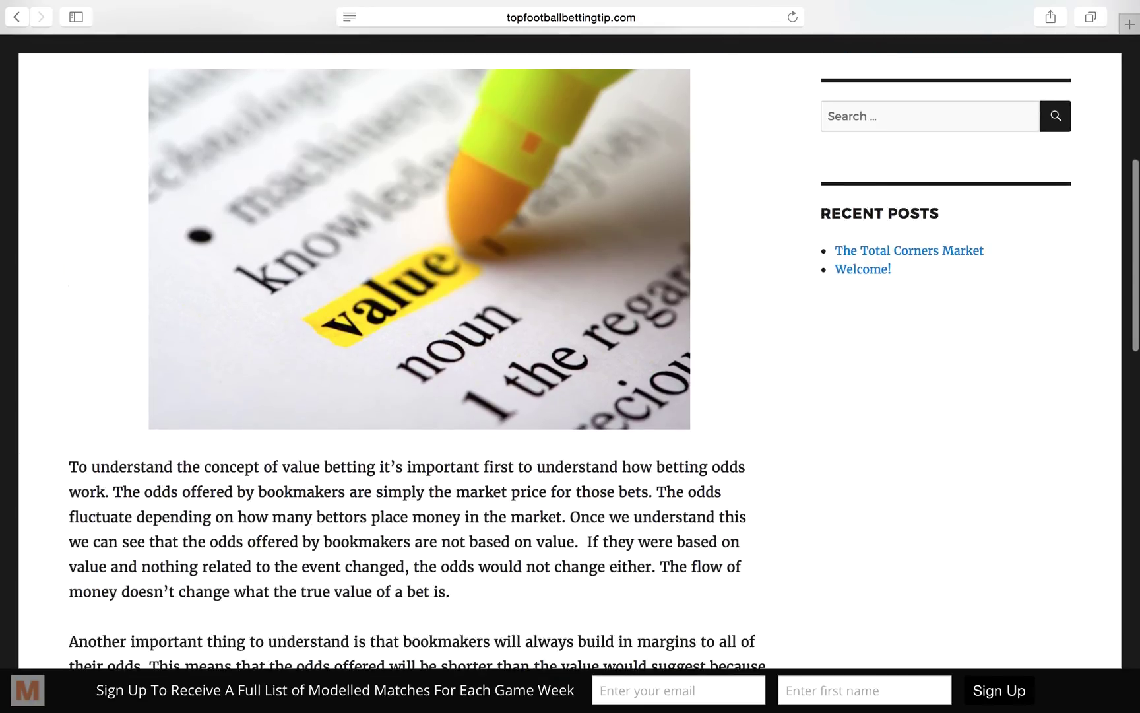
scroll(422, 357, down, 8)
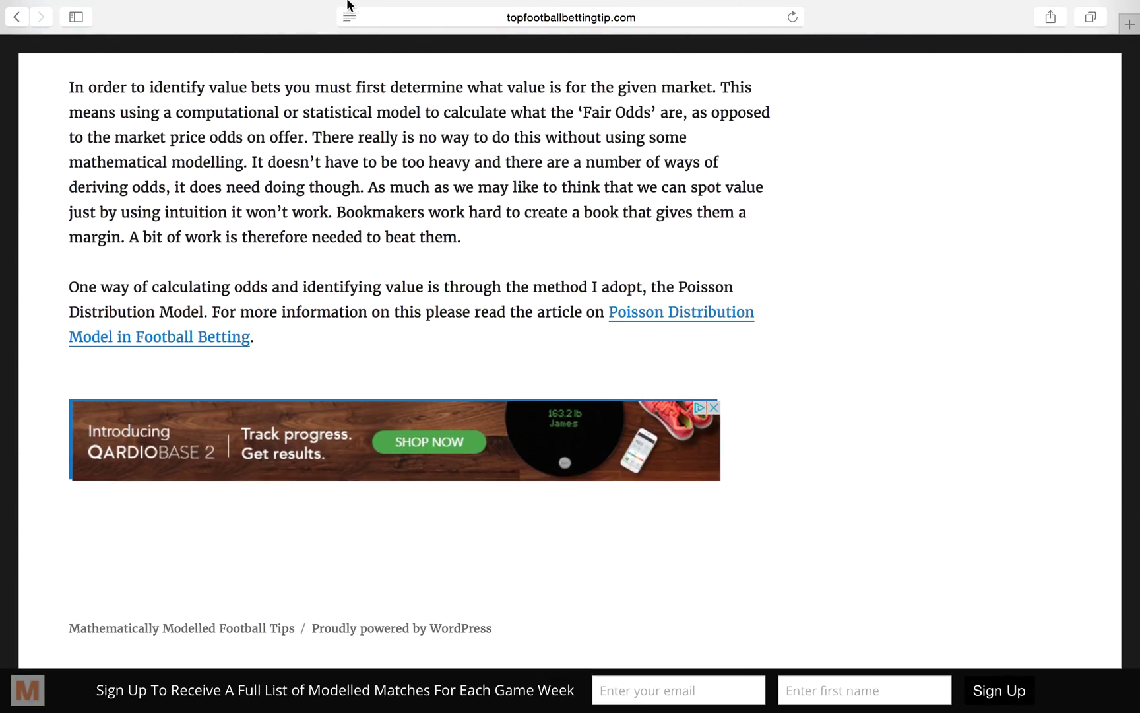
mouse_move(446, 706)
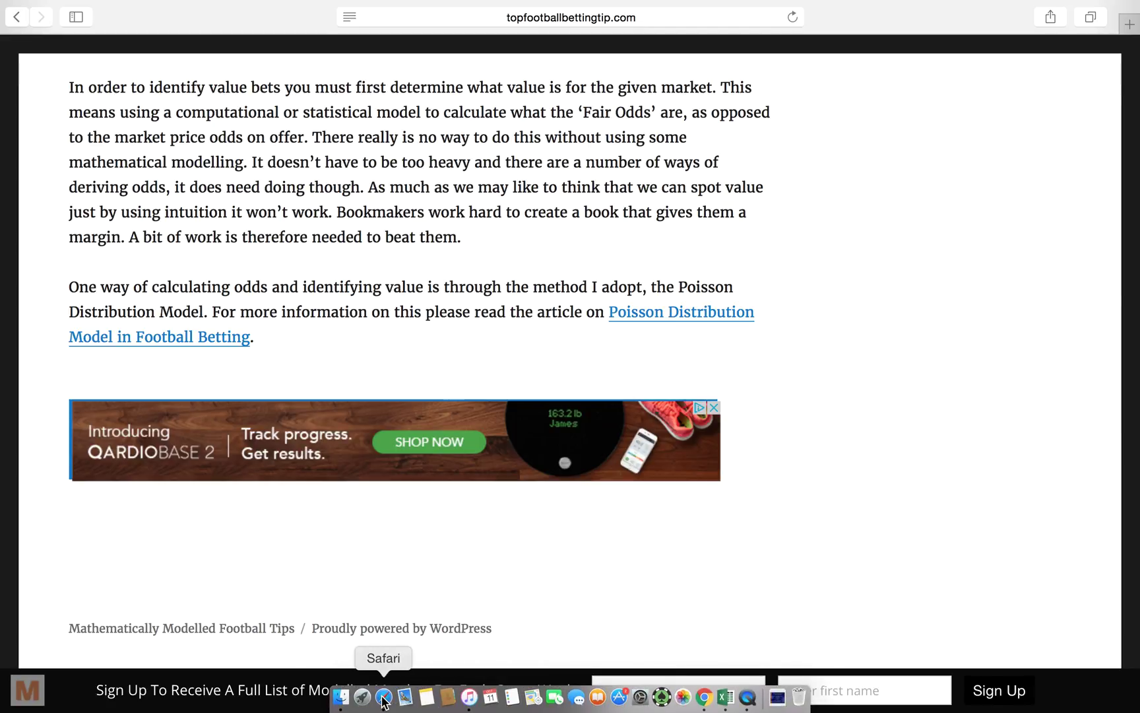
Compare Blues' 3.38 and Cardiff's 2.05 fair odds with the bookmaker's 2.22 Cardiff odds.
click(727, 700)
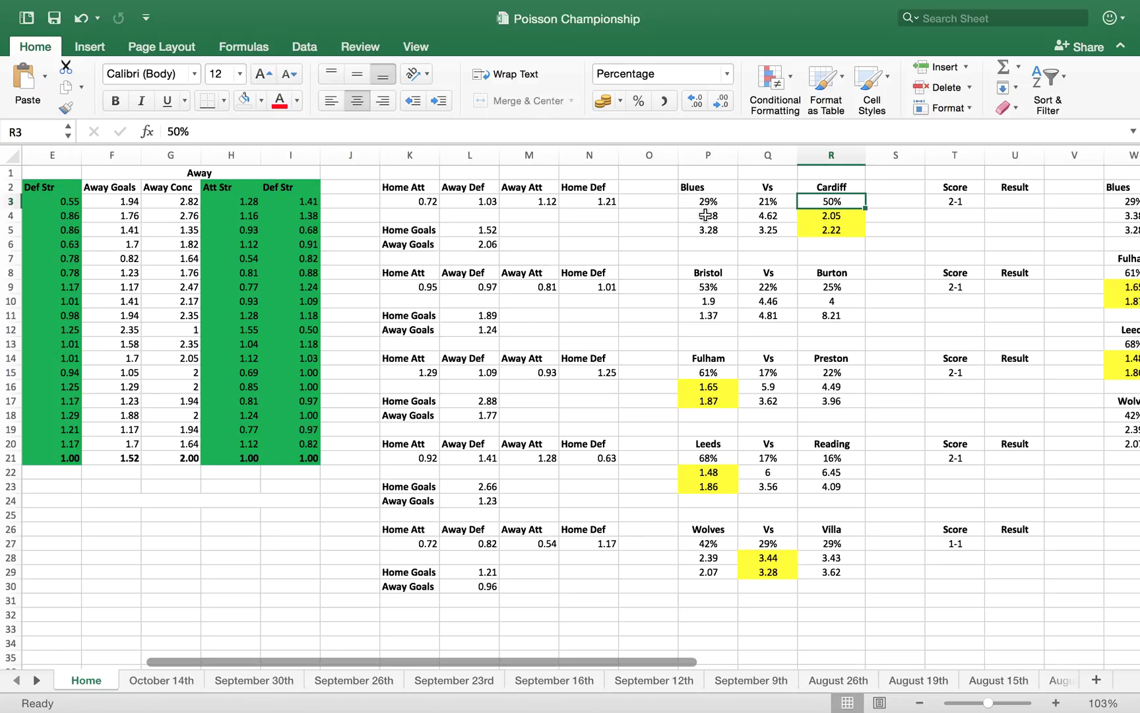
click(706, 215)
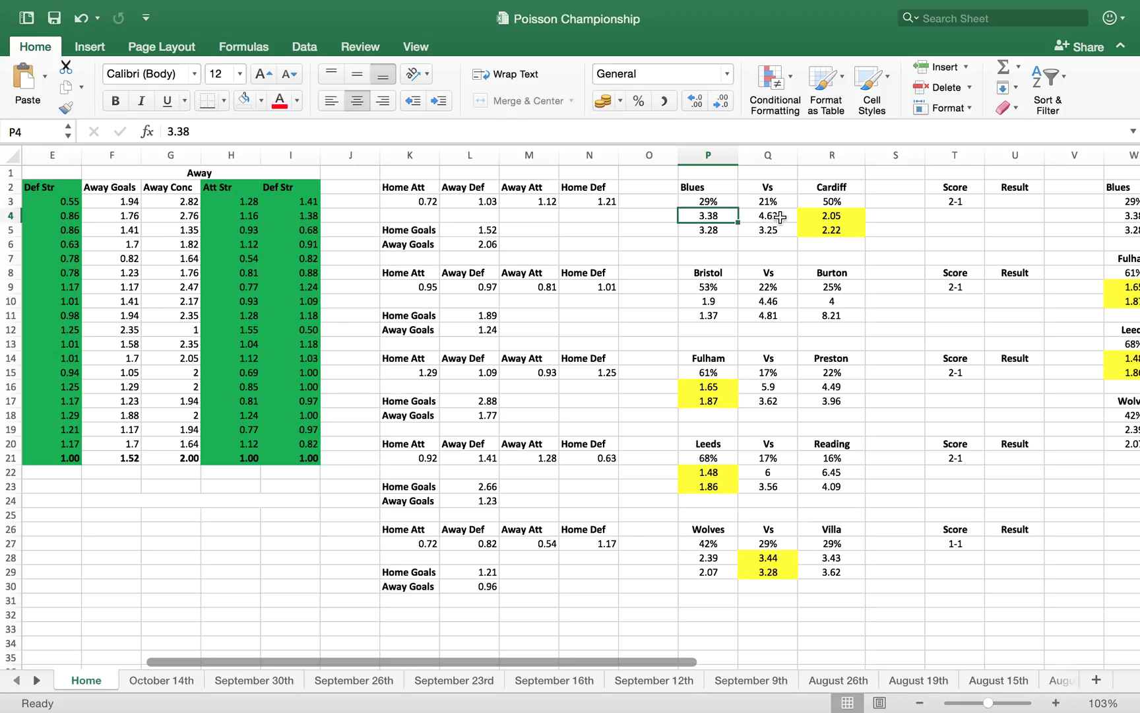
click(841, 215)
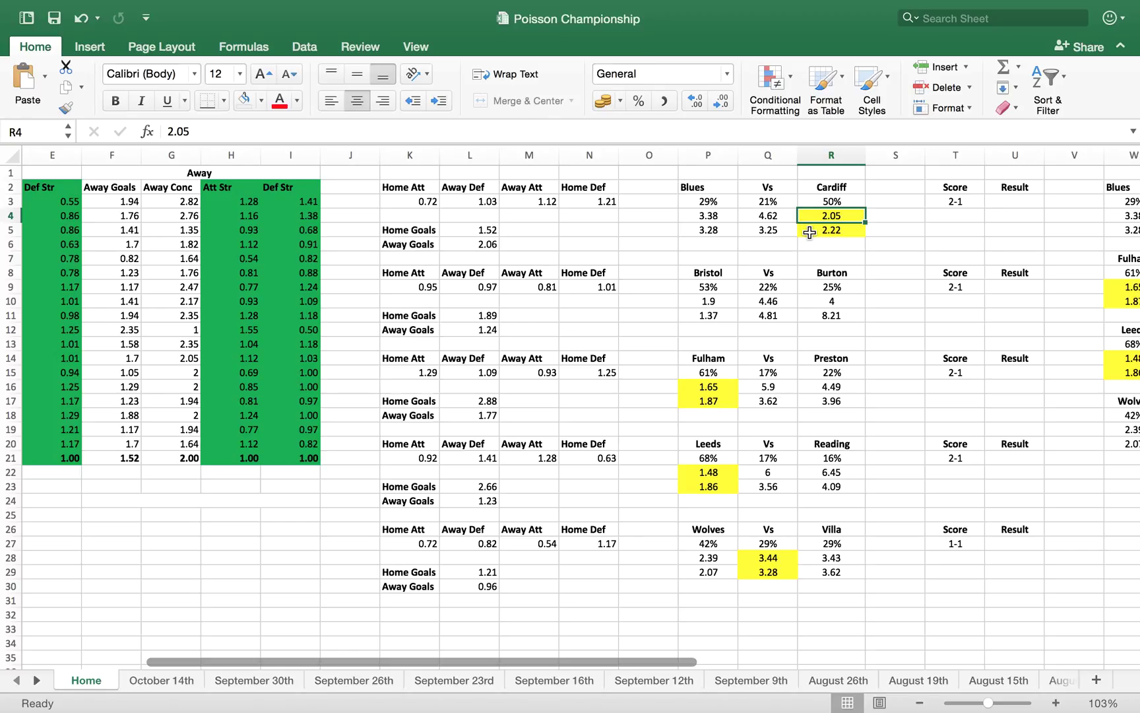
click(833, 201)
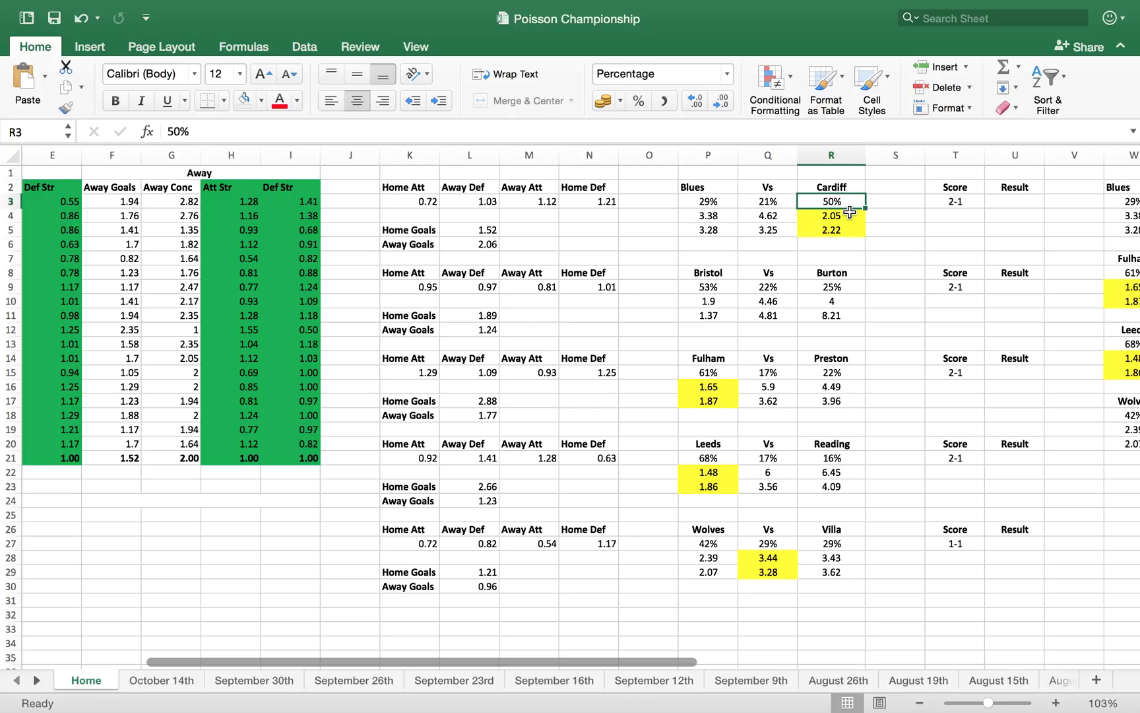
click(847, 213)
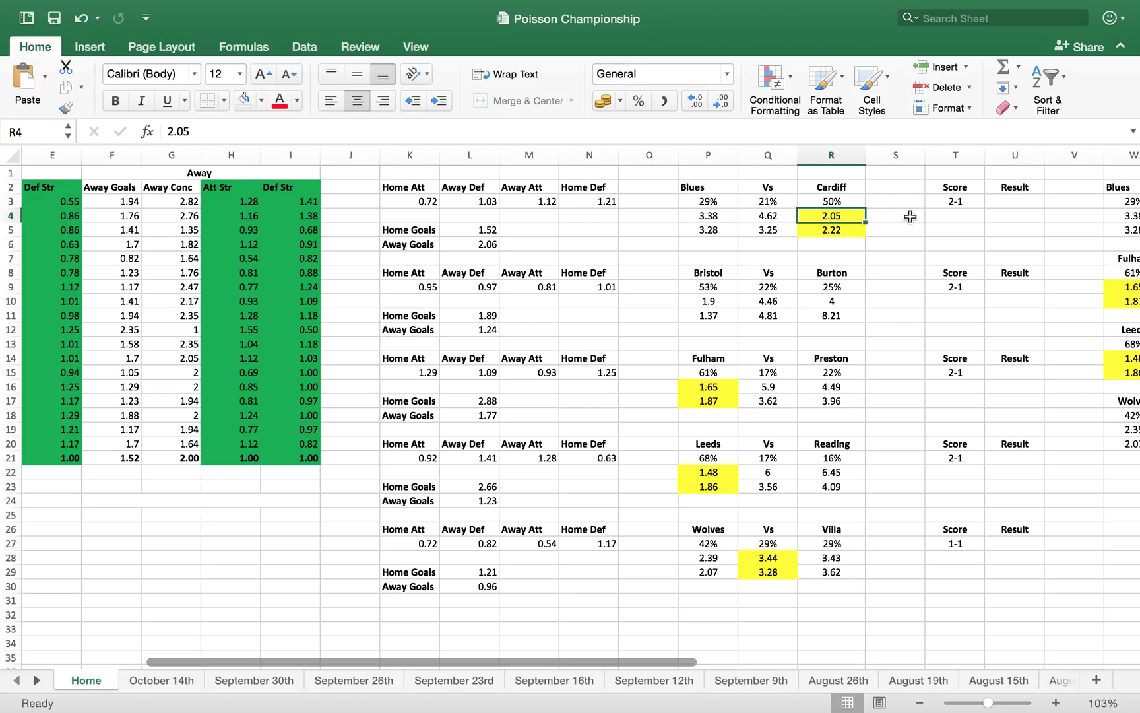
click(836, 227)
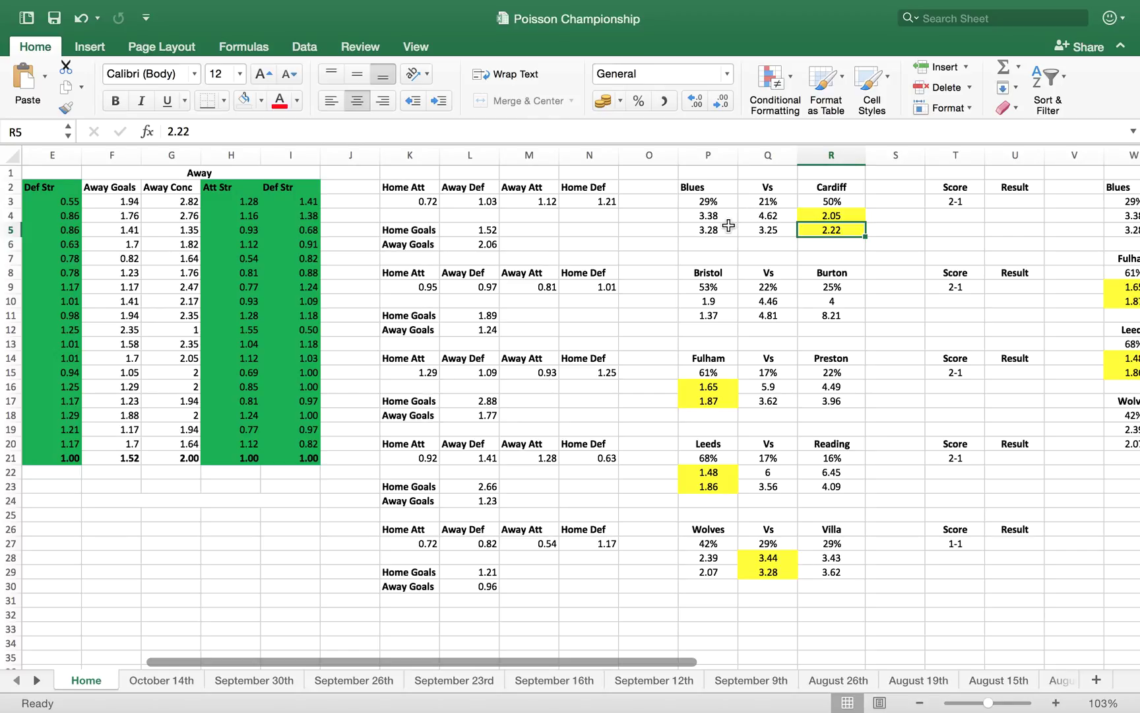
Change the Blues vs Cardiff predicted score in T3 from 2-1 to 1-2.
key(Right)
key(Right)
key(Right)
key(Right)
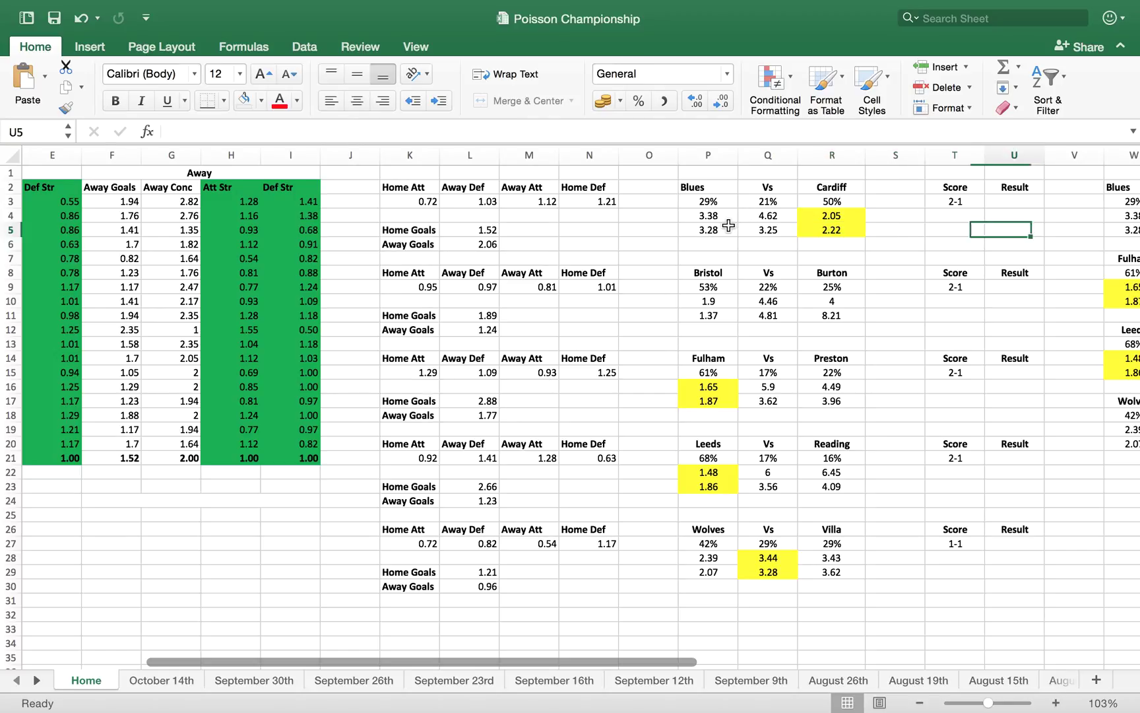
key(Left)
key(Left)
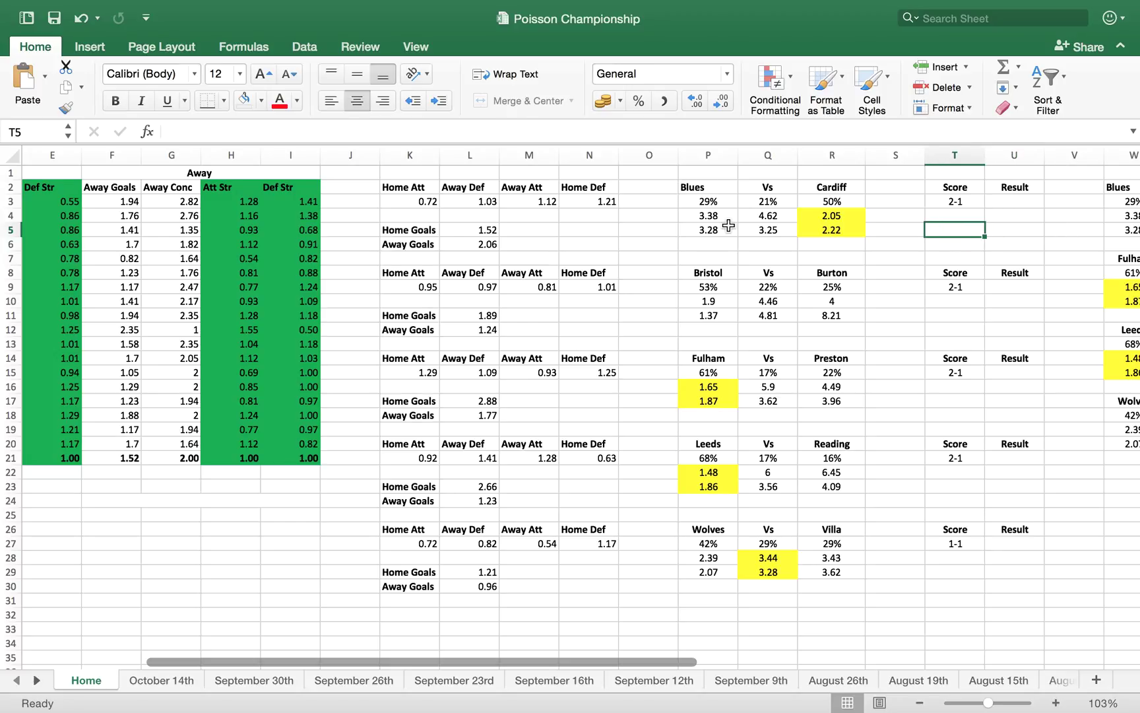
key(Up)
key(Up)
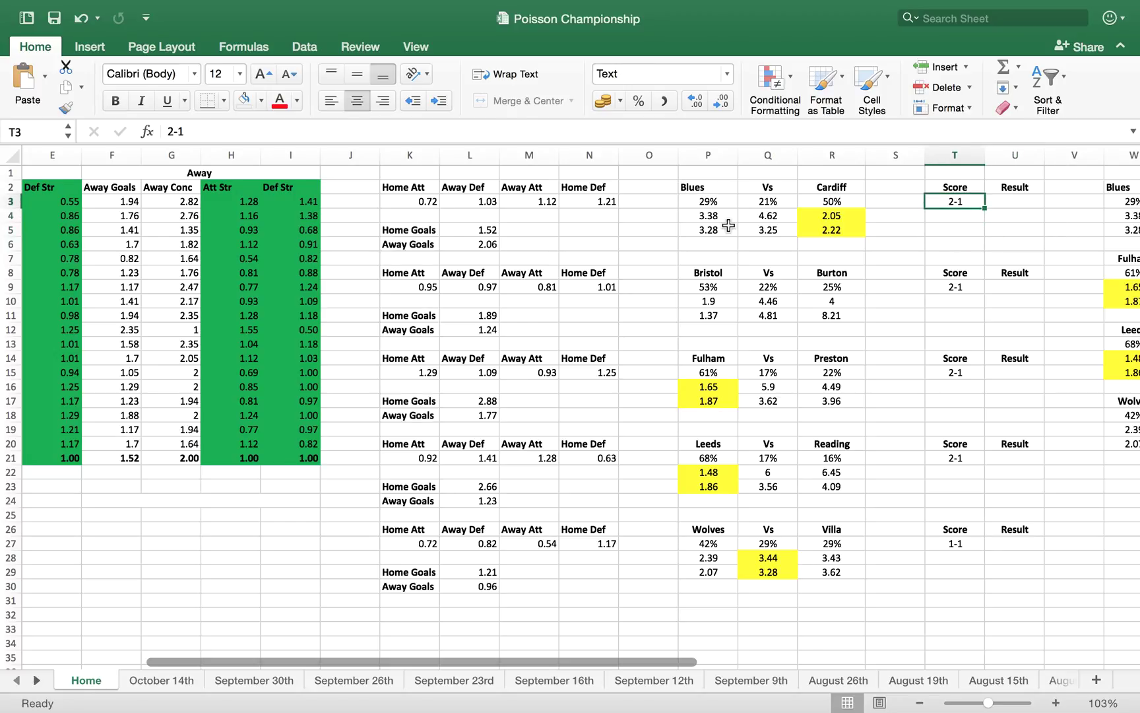
double_click(957, 202)
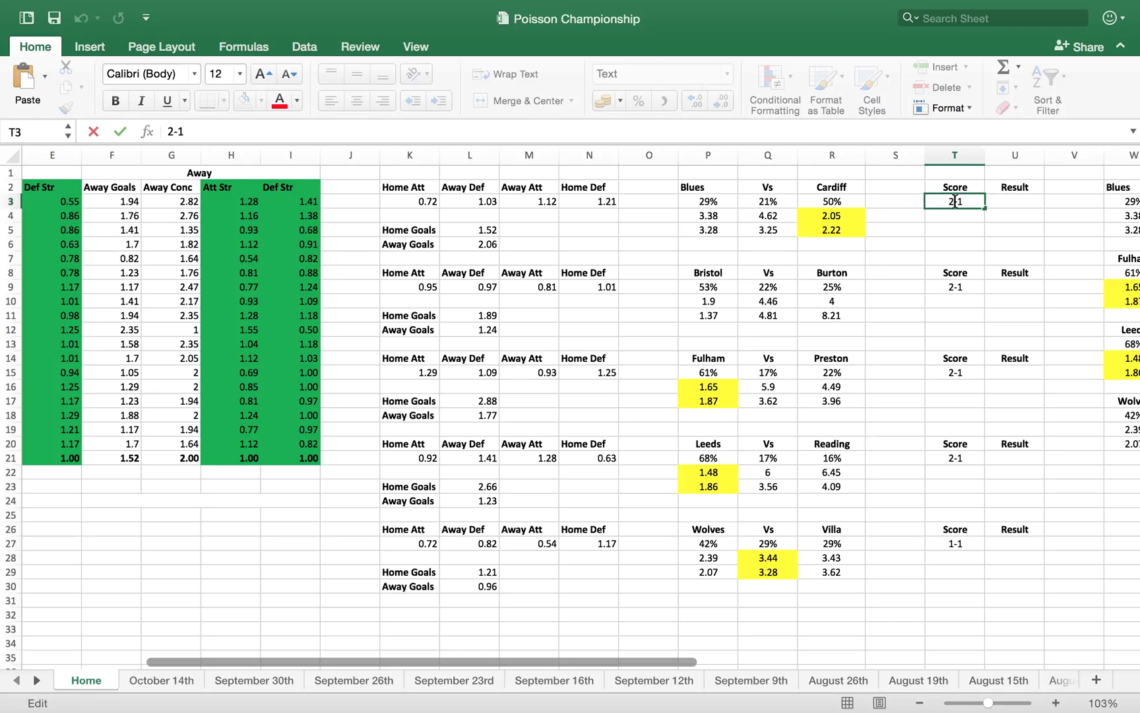
key(BackSpace)
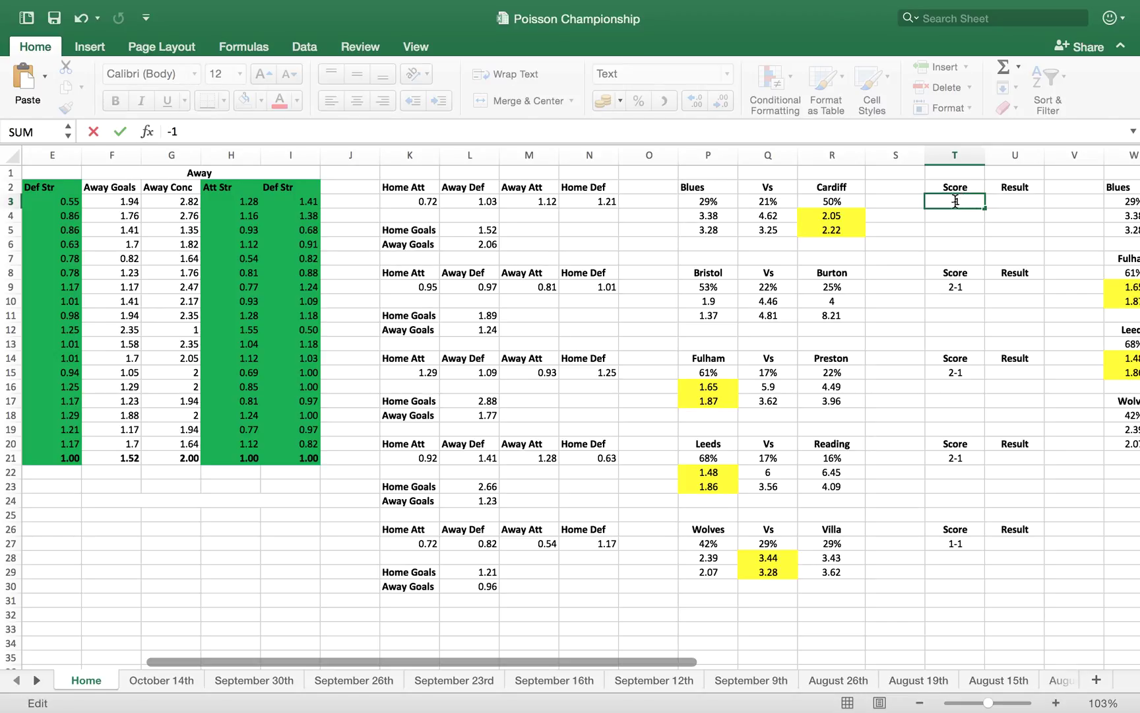
key(BackSpace)
text(-)
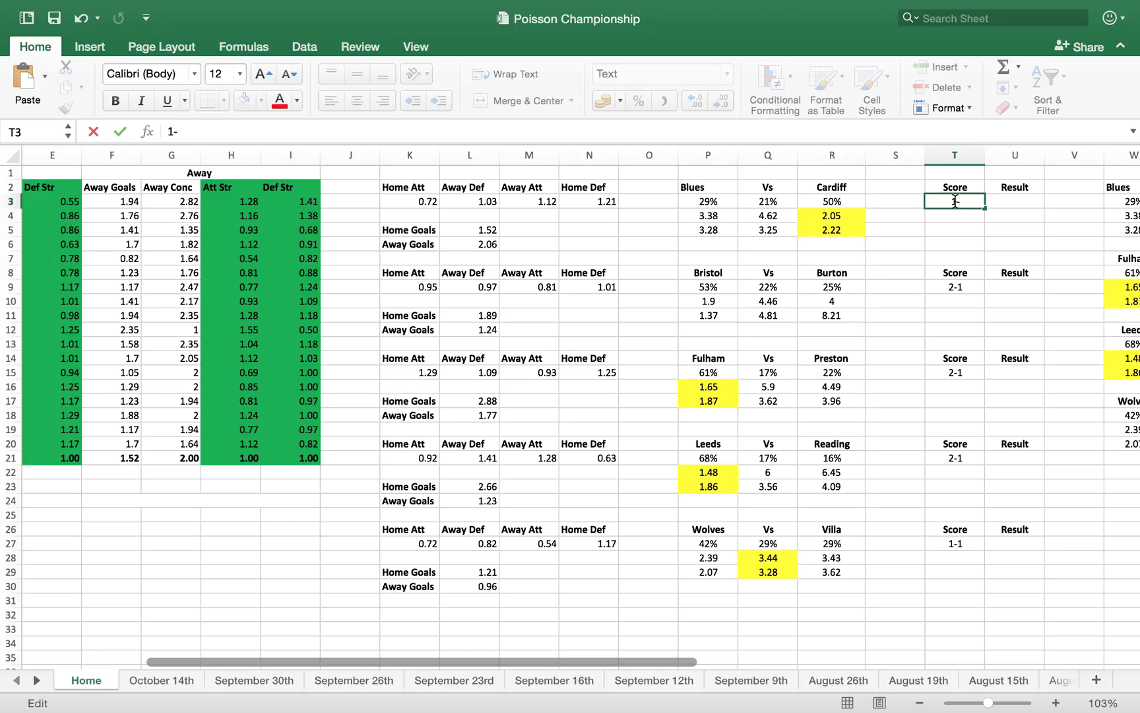
text(2)
click(950, 286)
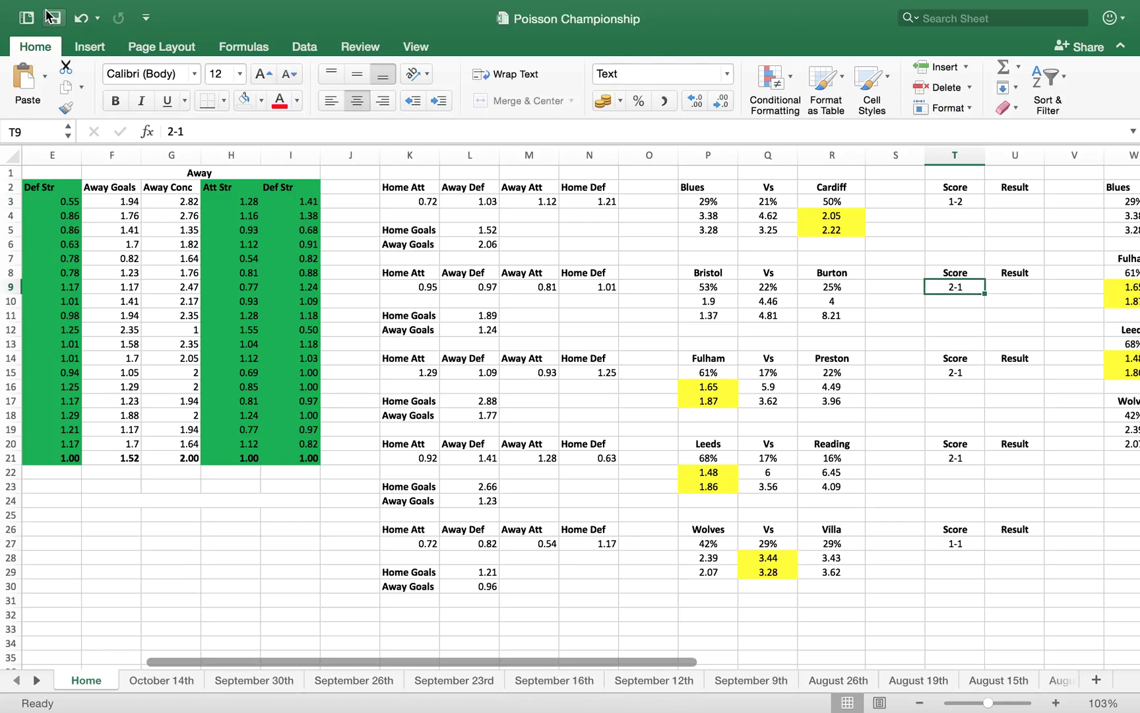
Save the workbook and review Bristol's 1.9 and 1.37 odds values.
click(50, 16)
key(Down)
key(Down)
key(Down)
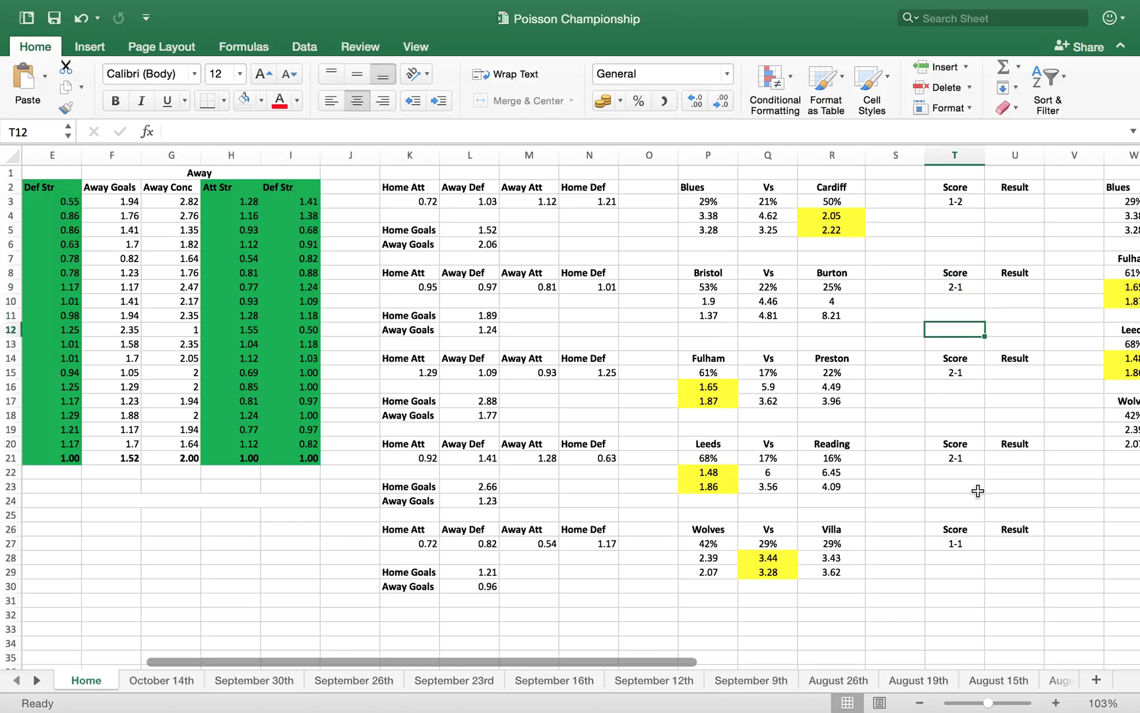
key(Down)
key(Down)
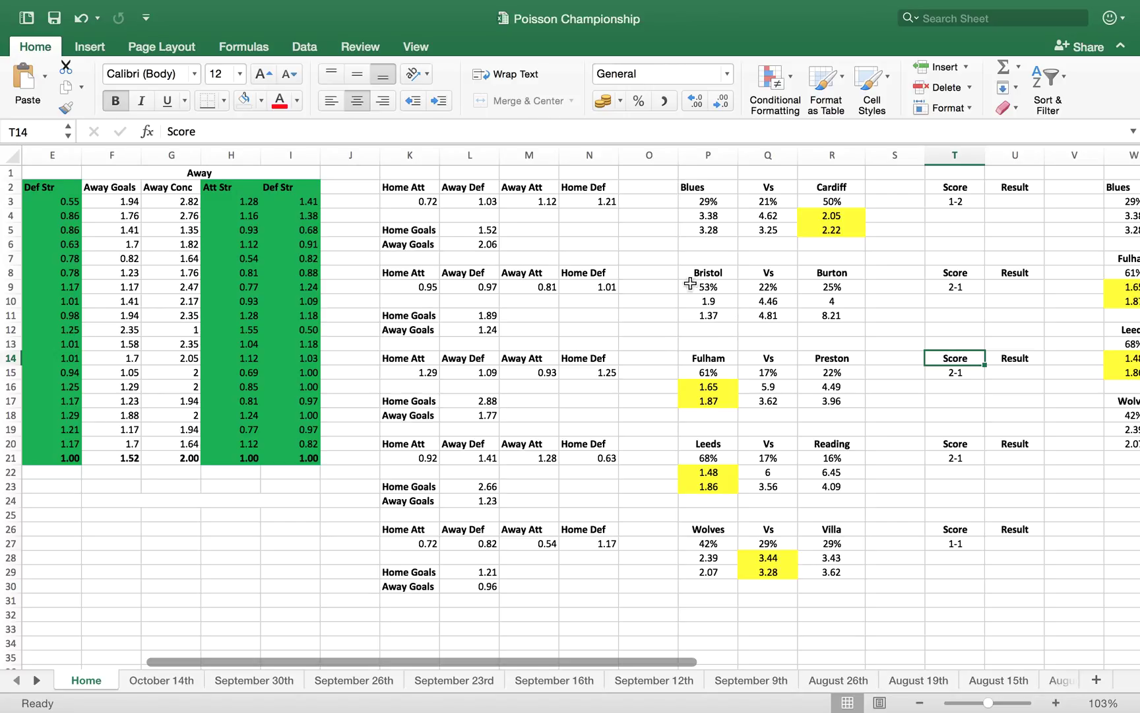
click(724, 301)
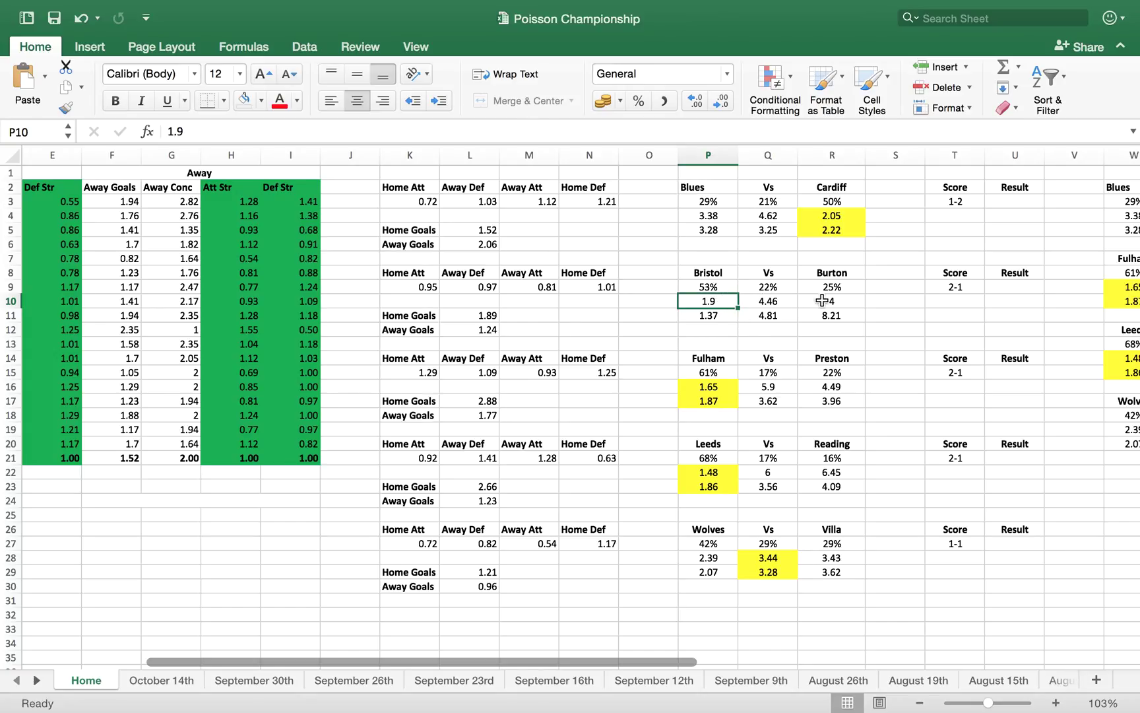
click(717, 318)
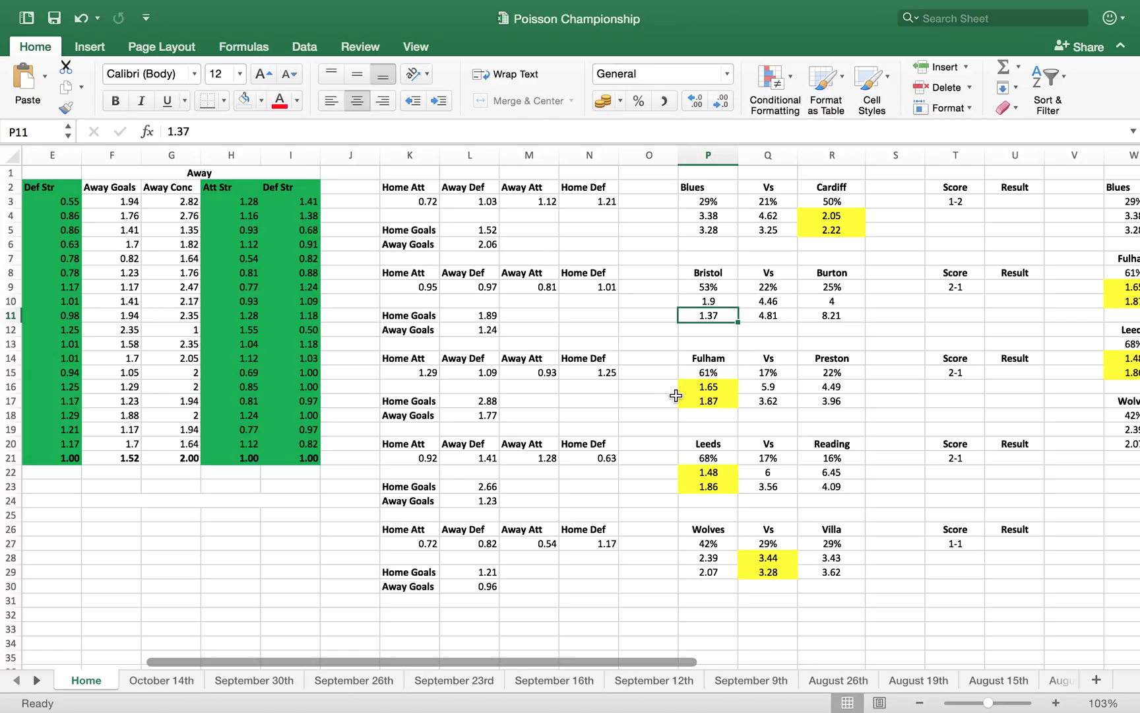
Review Fulham's 61% win chance, highlighted odds and 2-1 predicted score against Preston.
key(Down)
key(Down)
key(Down)
key(Down)
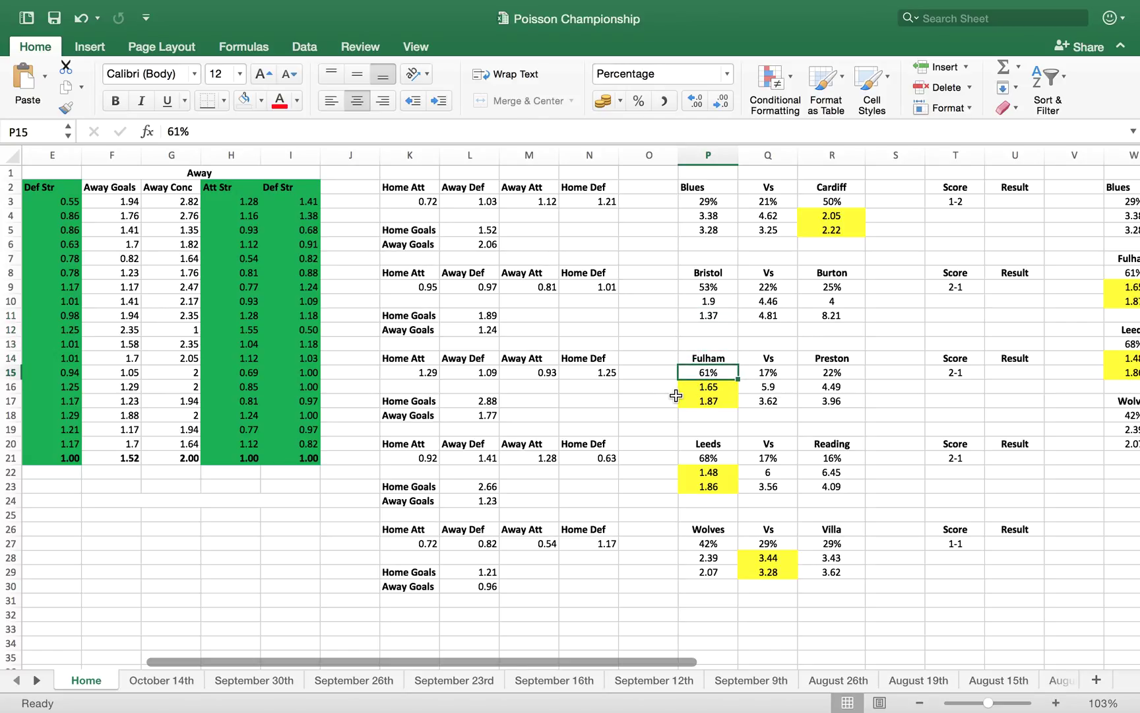
key(Down)
key(Down)
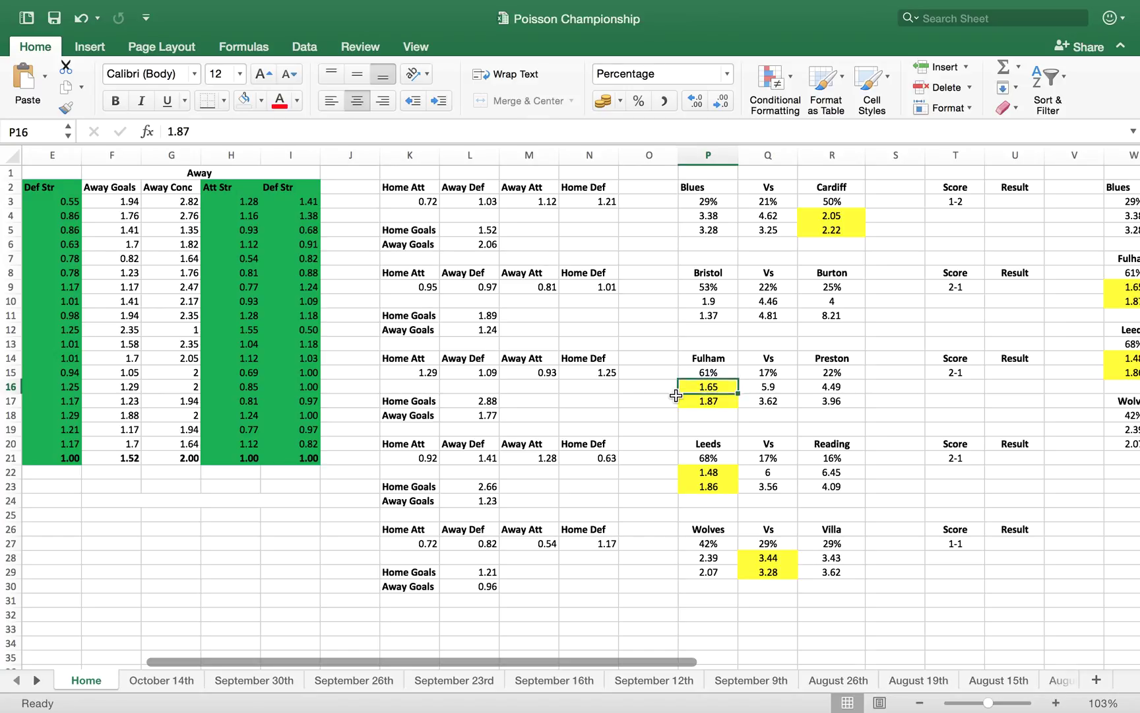
key(Up)
key(Down)
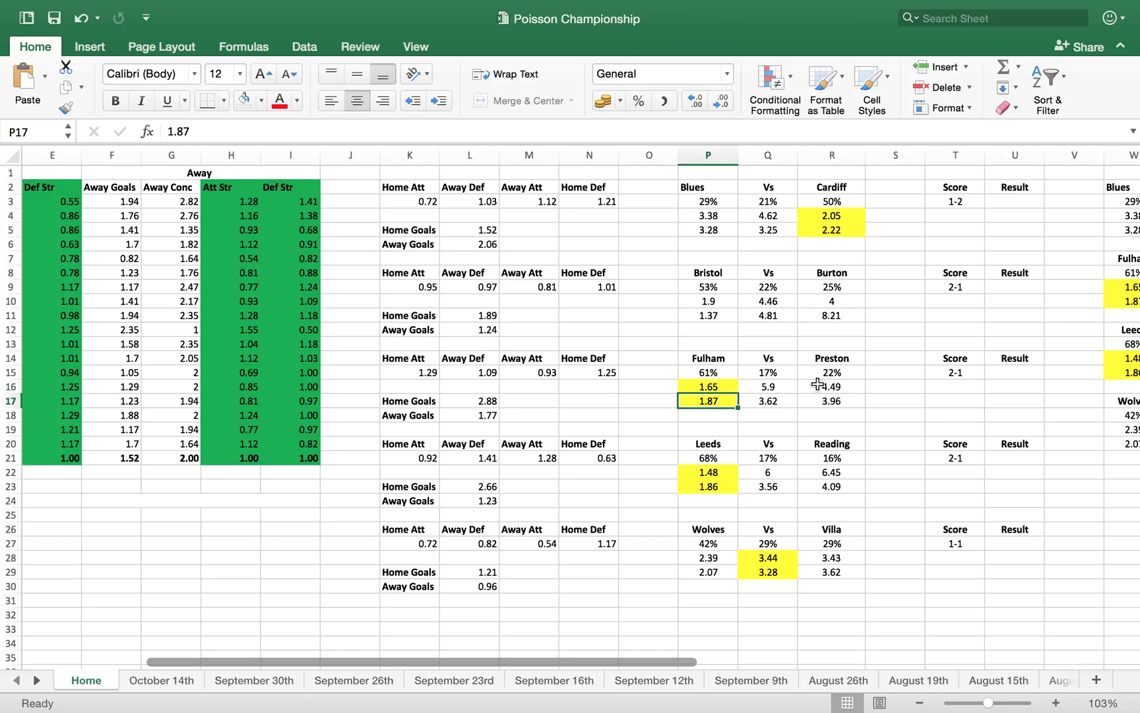
click(967, 369)
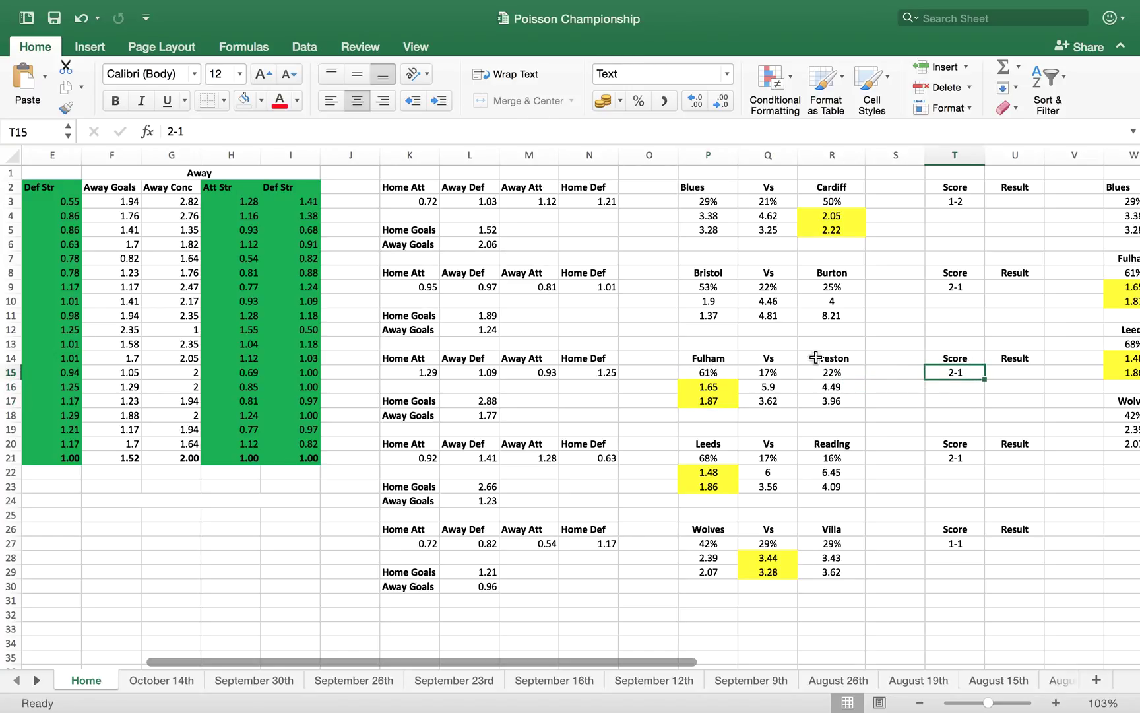
Review Leeds vs Reading: Leeds' 68% win chance with highlighted 1.48 and 1.86 odds.
key(Down)
key(Down)
key(Down)
key(Down)
key(Down)
key(Down)
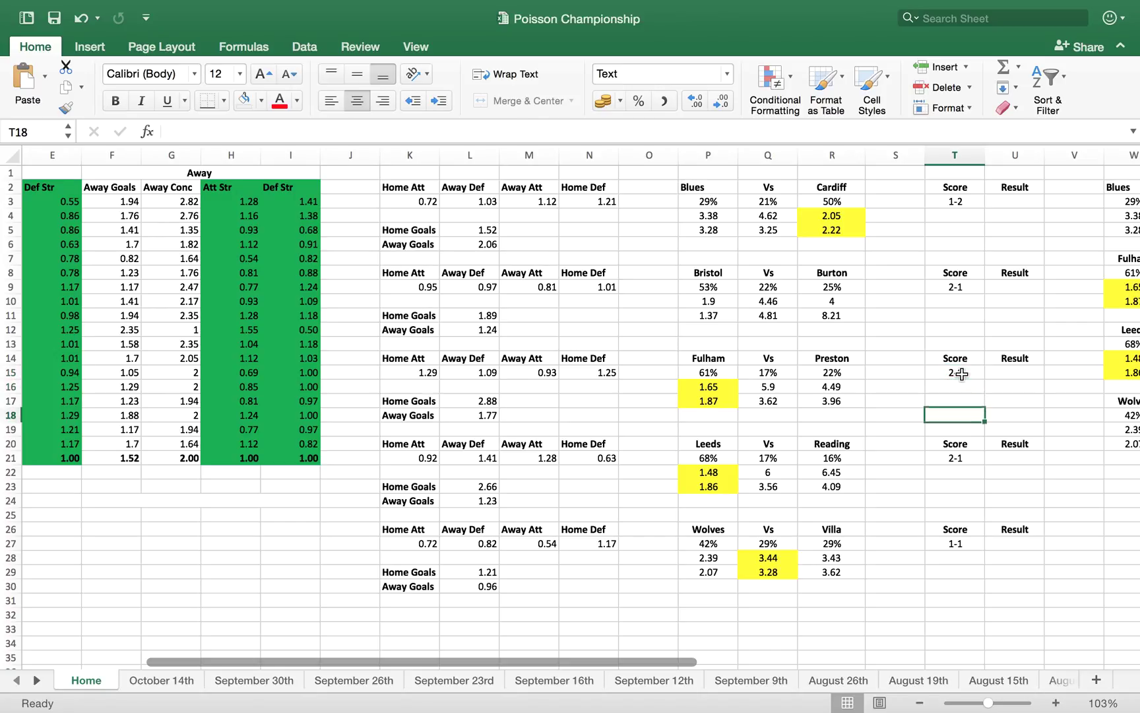
click(720, 460)
click(717, 472)
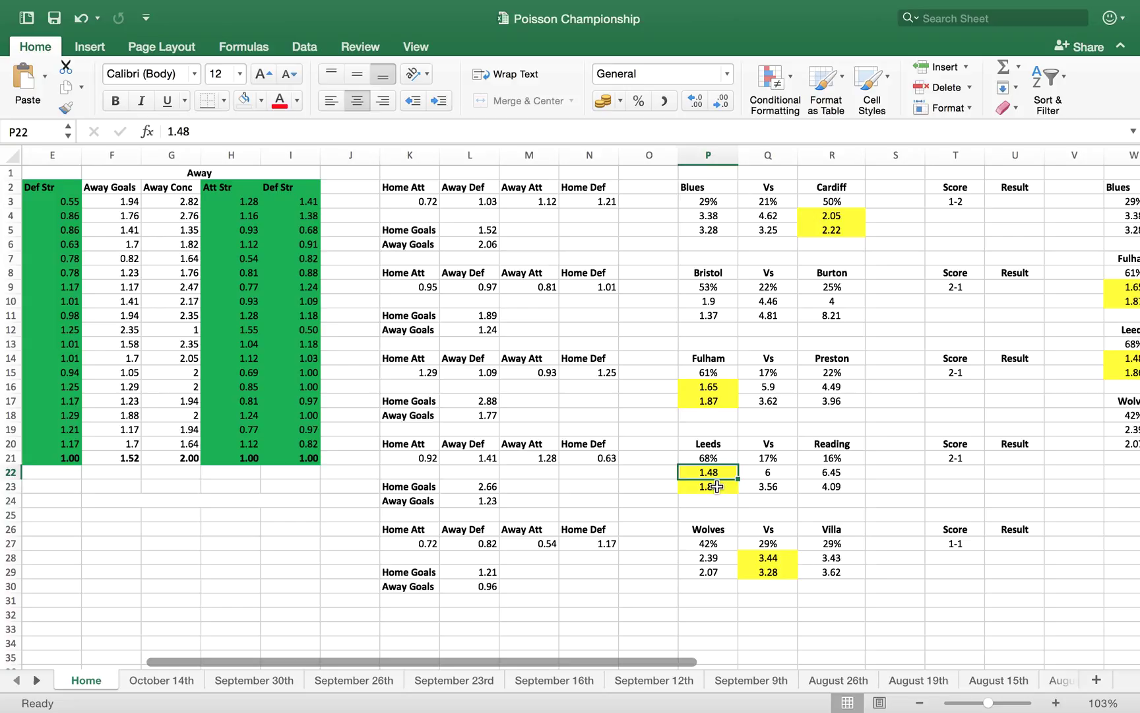
click(718, 487)
scroll(967, 462, down, 1)
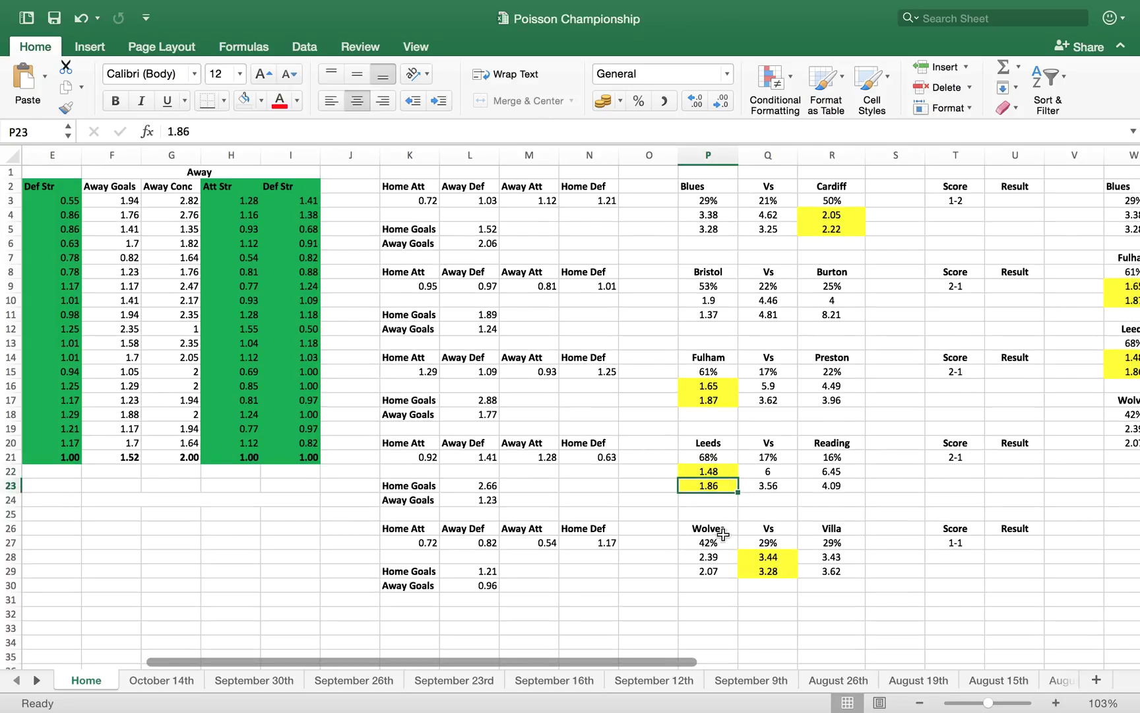
click(779, 544)
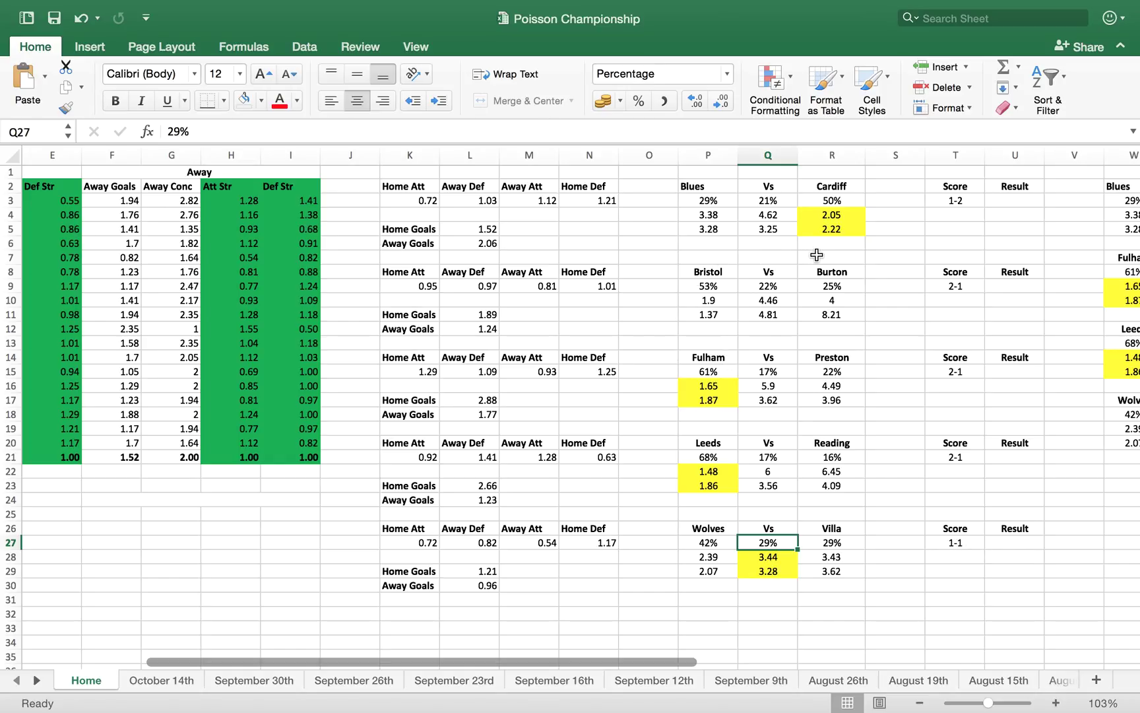
click(833, 185)
click(710, 359)
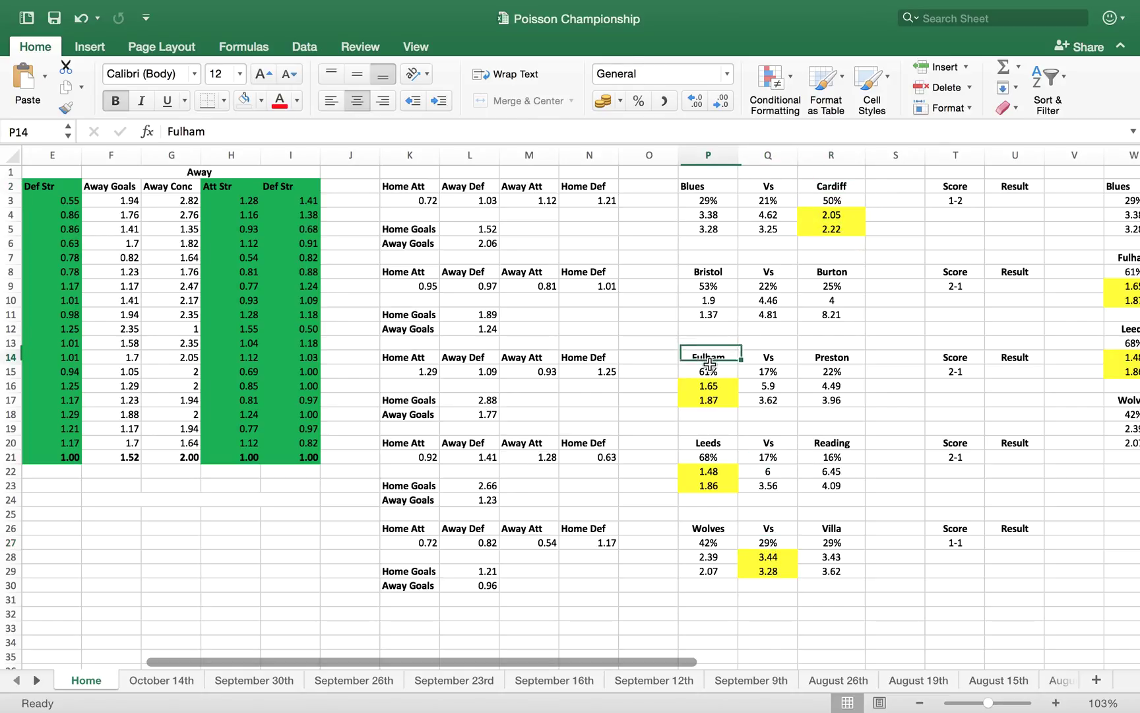
click(720, 444)
click(775, 528)
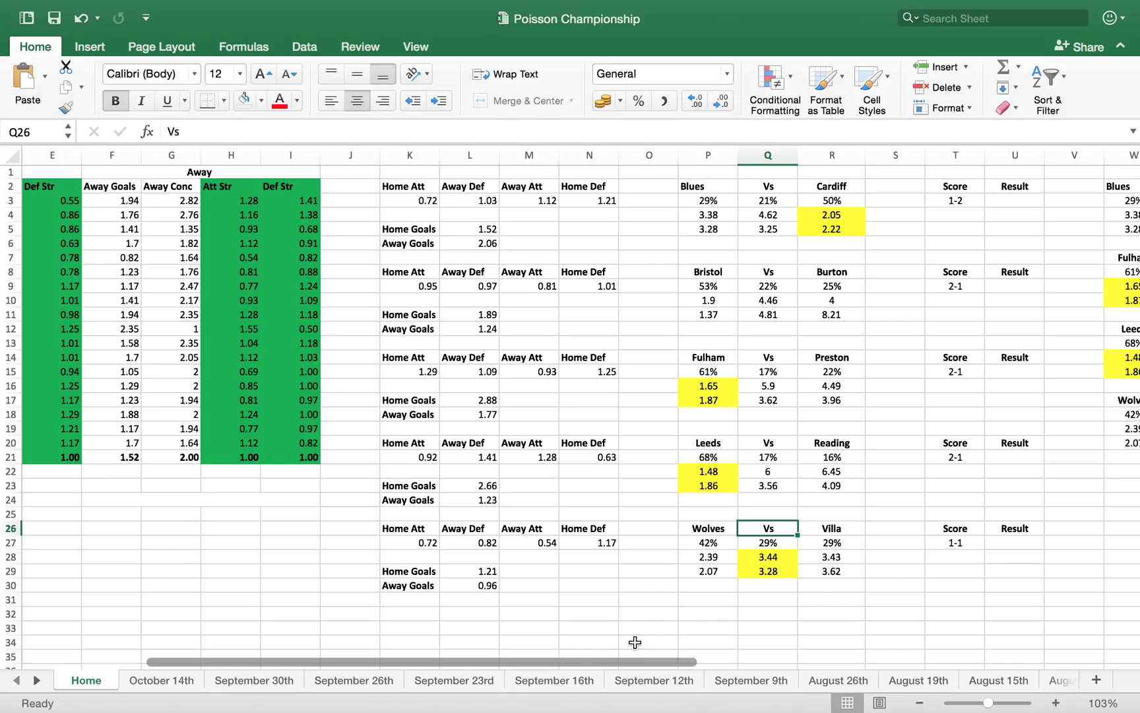
Browse the September 16th and 12th sheets, checking Sheff Wed vs Brentford's 2-1 prediction.
click(540, 680)
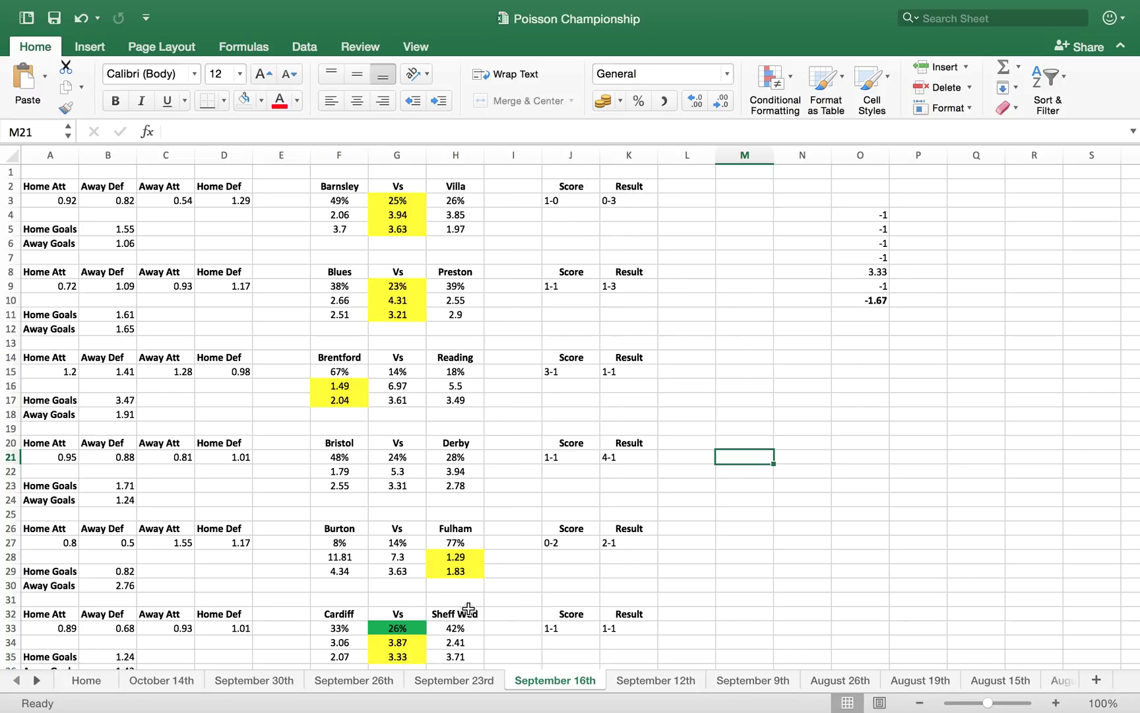
key(Down)
key(Down)
key(Down)
key(Down)
key(Down)
key(Down)
key(Down)
key(Down)
key(Down)
key(Down)
key(Down)
key(Down)
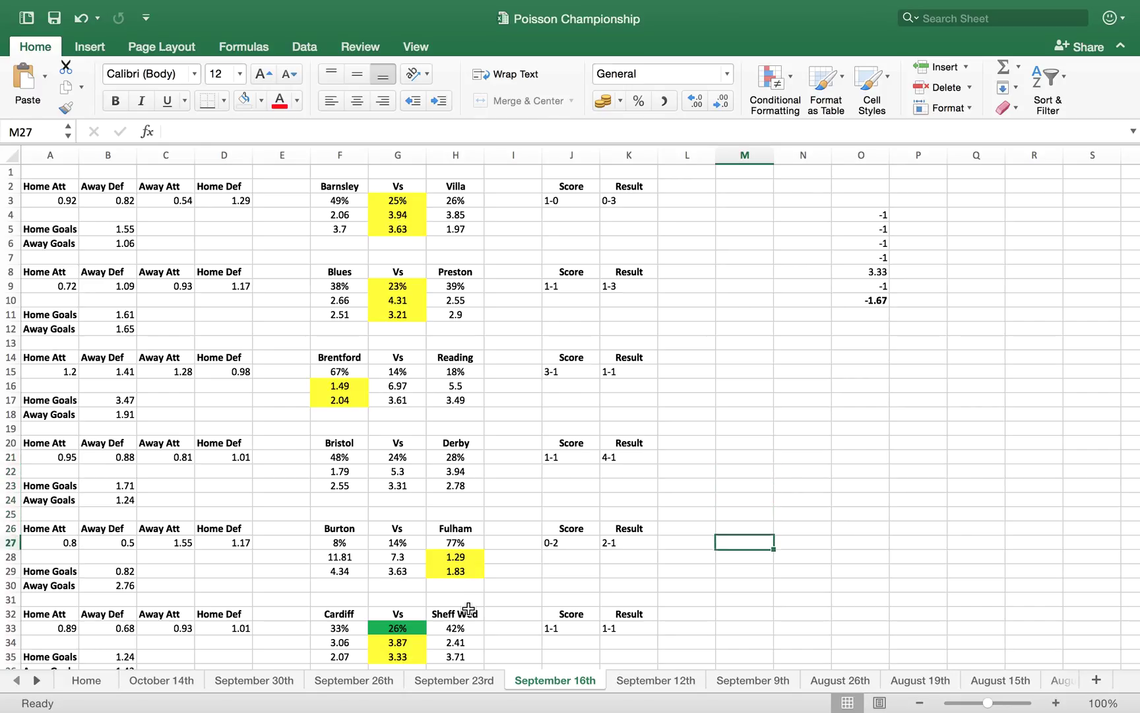
key(Down)
key(Down)
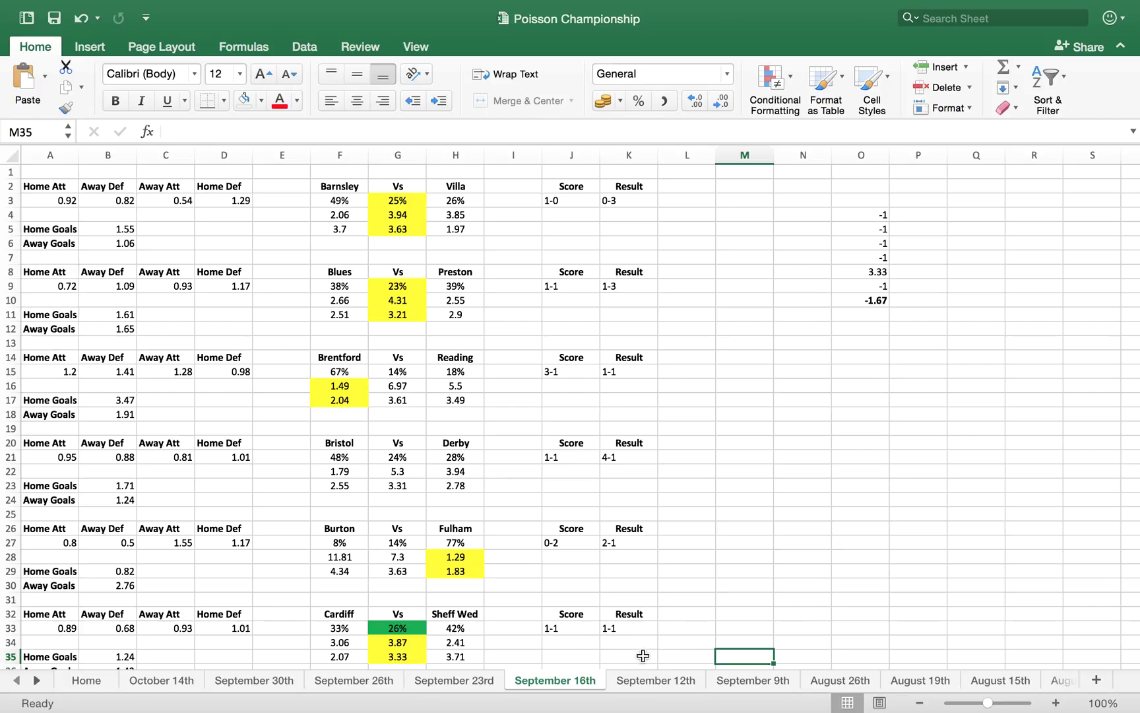
click(655, 680)
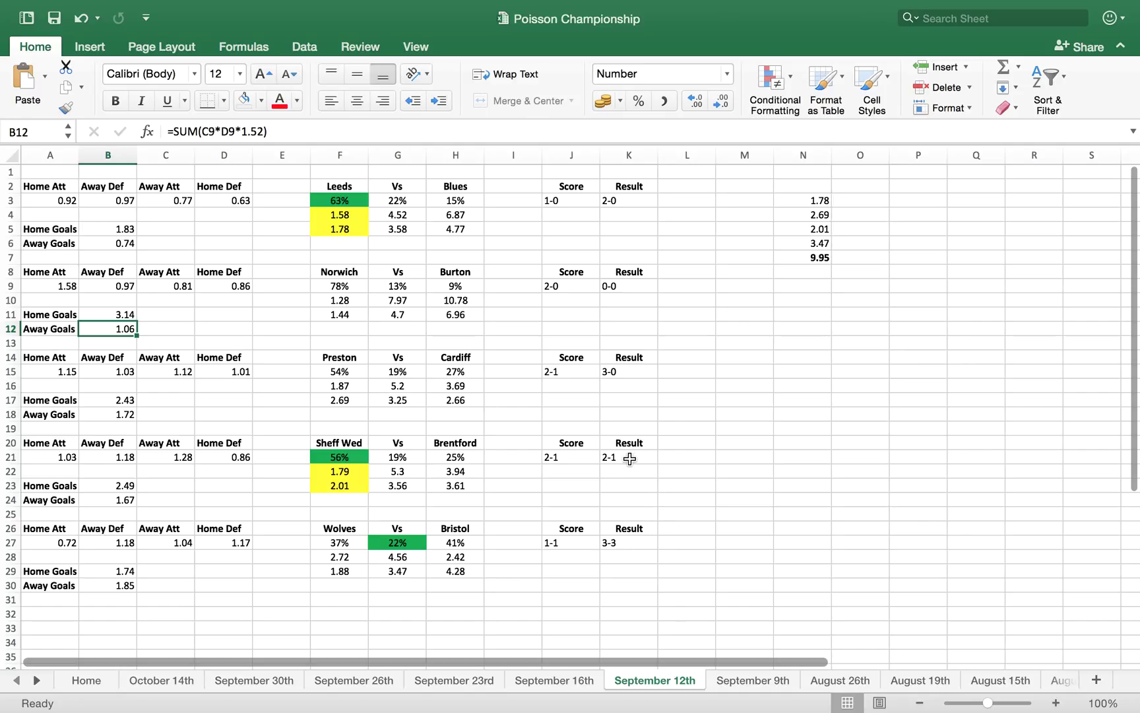
click(574, 457)
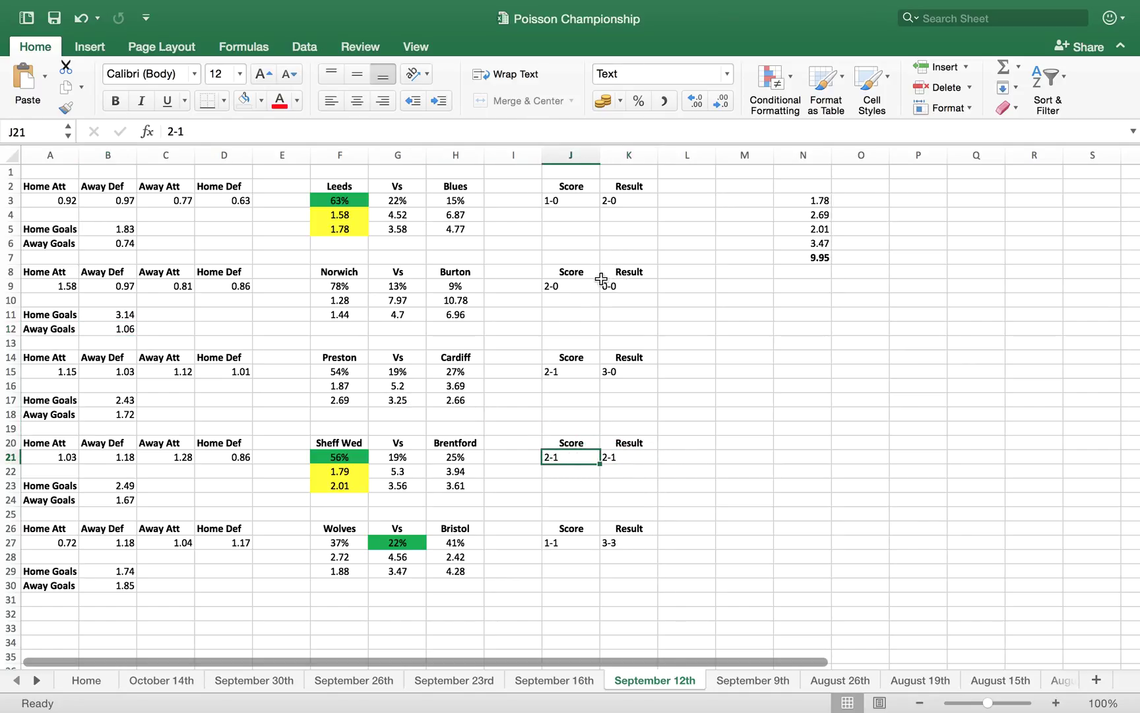
Go through September 9th to August 26th and compare Ipswich vs Fulham's 0-2 prediction and result.
click(748, 677)
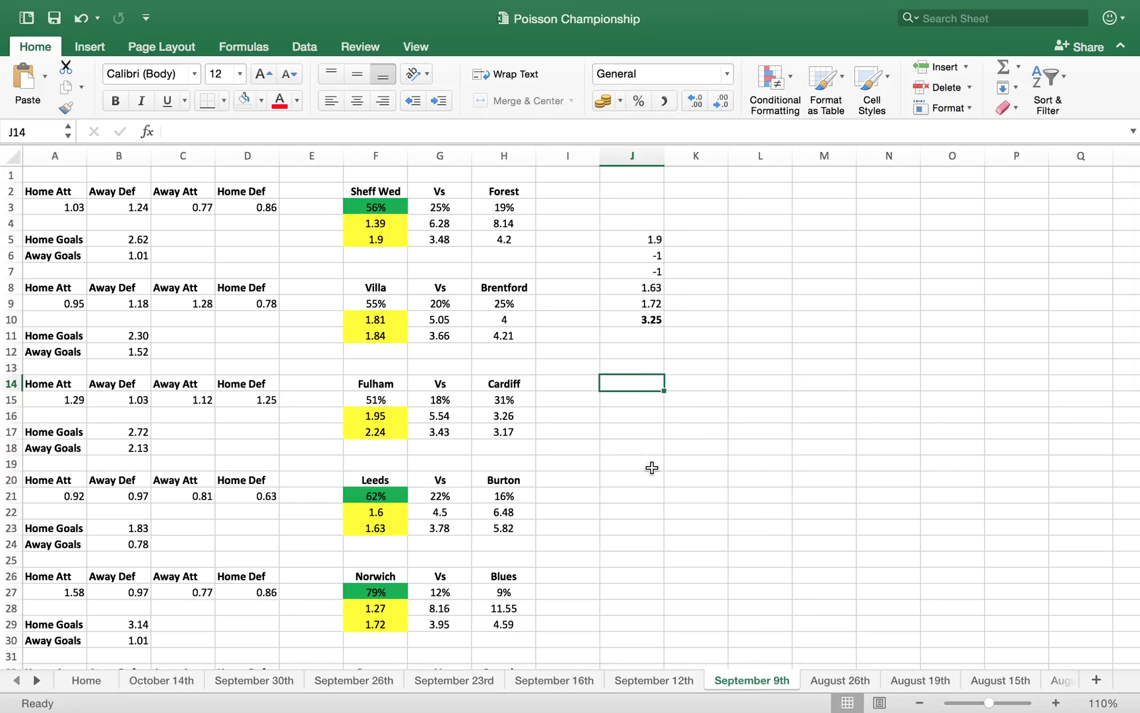
click(825, 680)
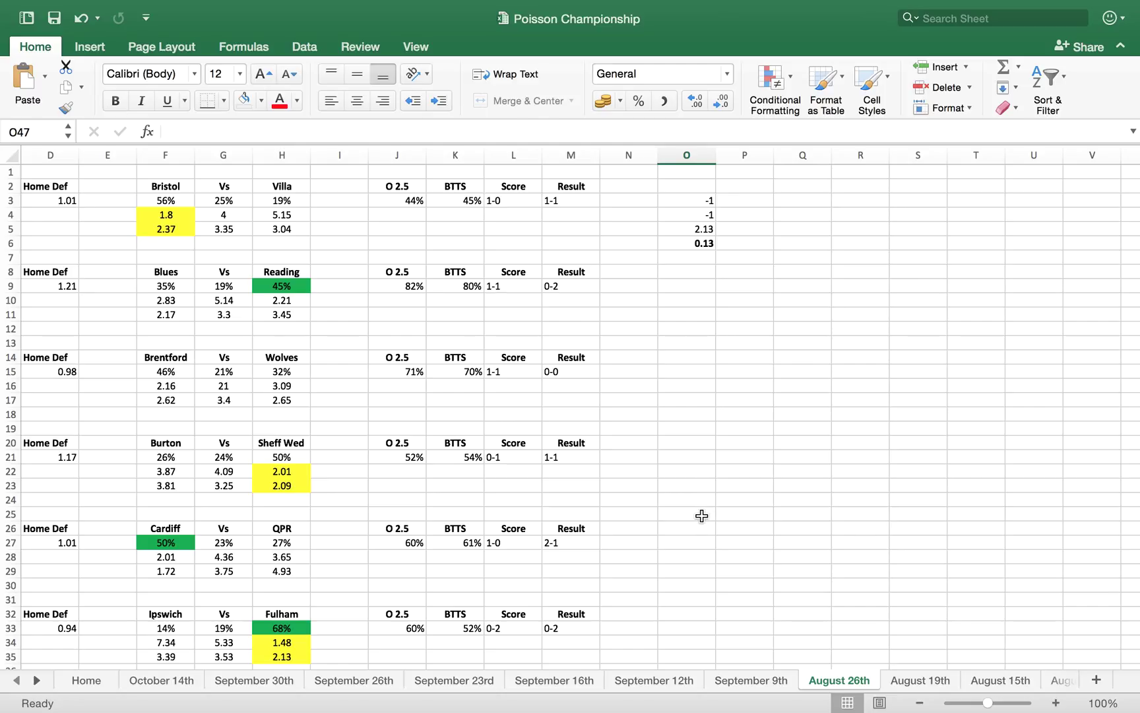
click(558, 628)
click(518, 628)
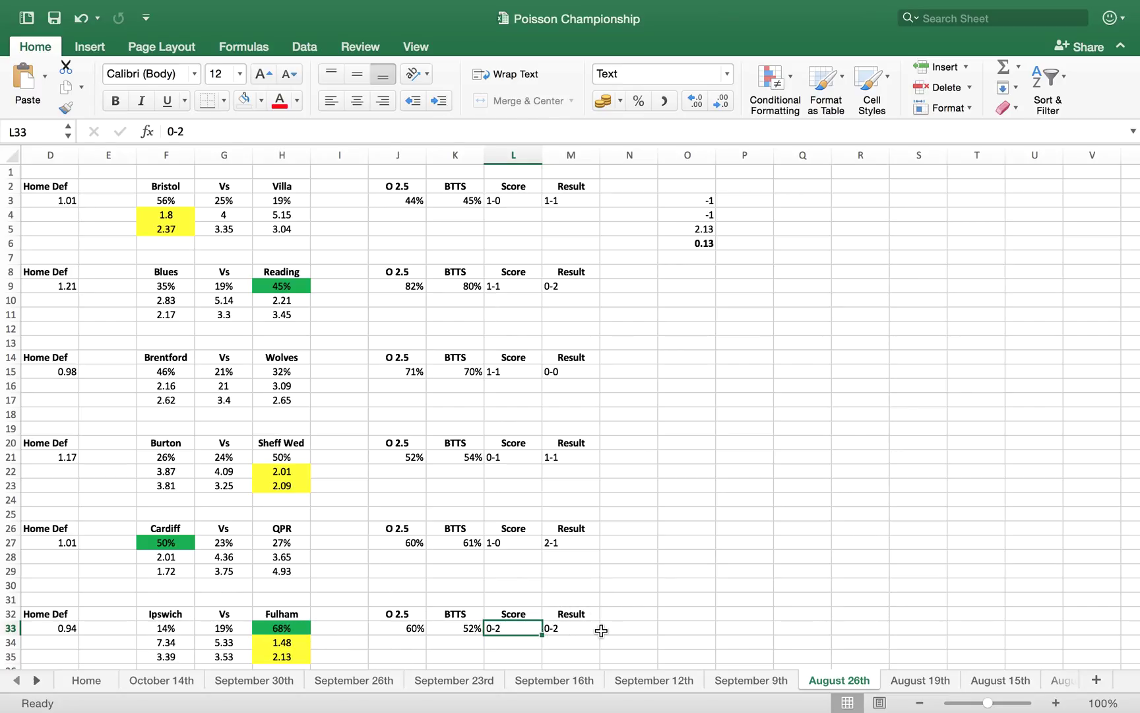
Return to the Home sheet showing Blues–Cardiff at 1-2 and Wolves–Villa at 1-1.
click(86, 680)
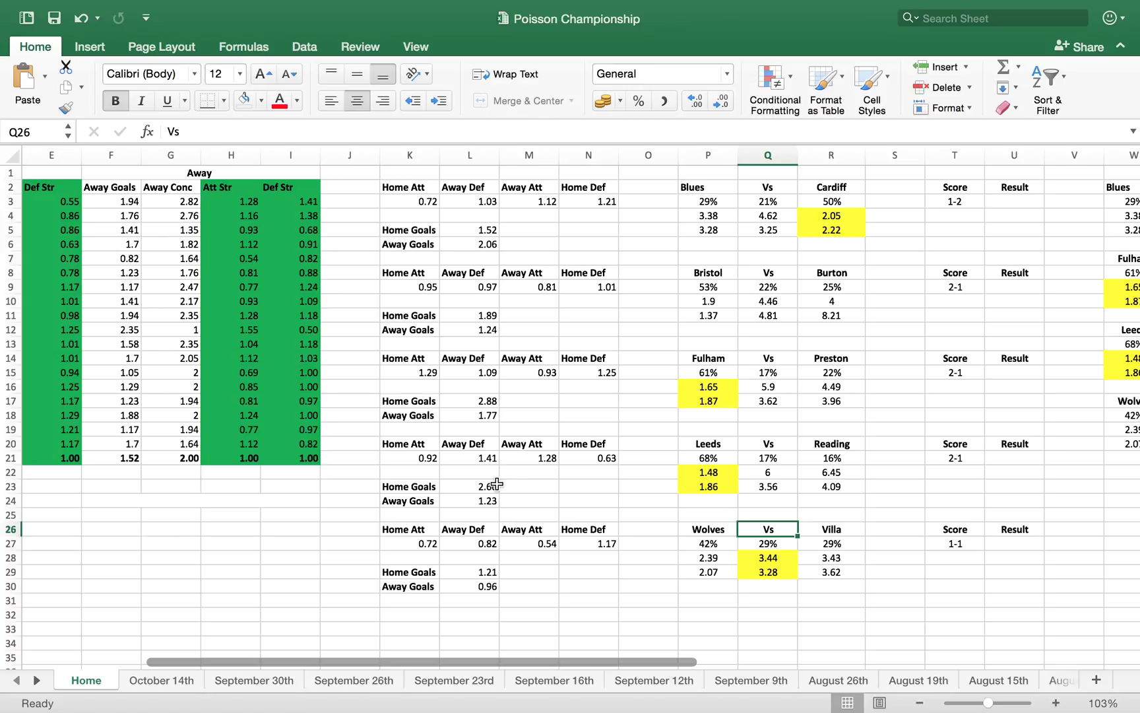
mouse_move(901, 6)
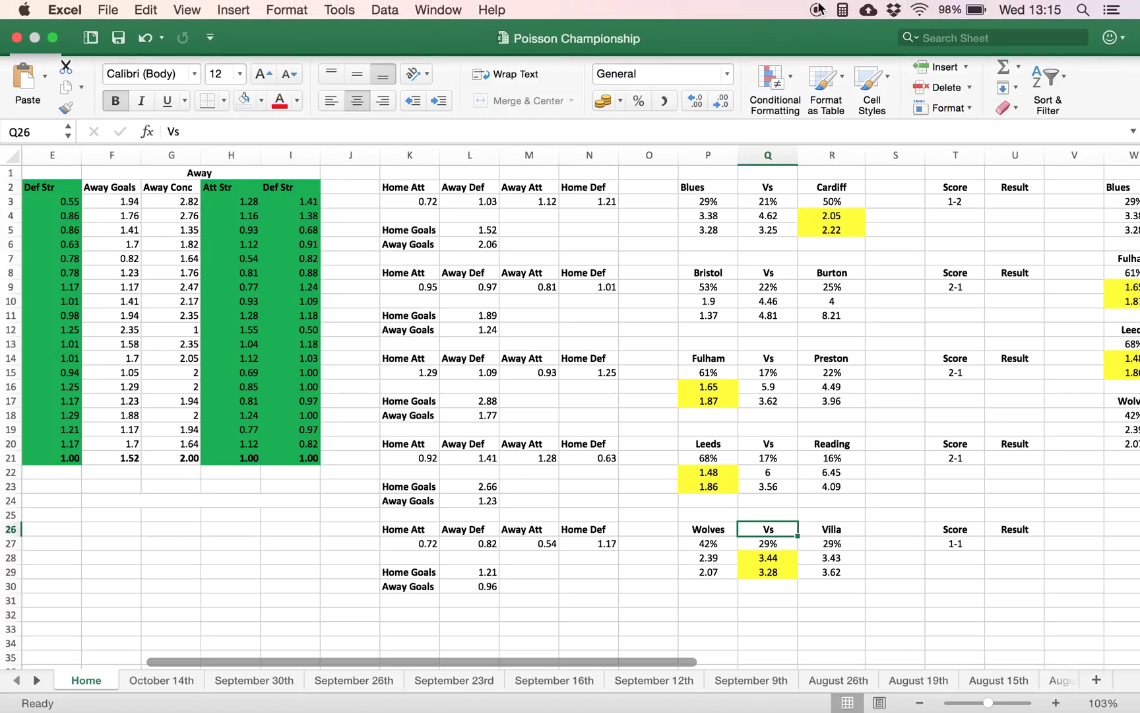